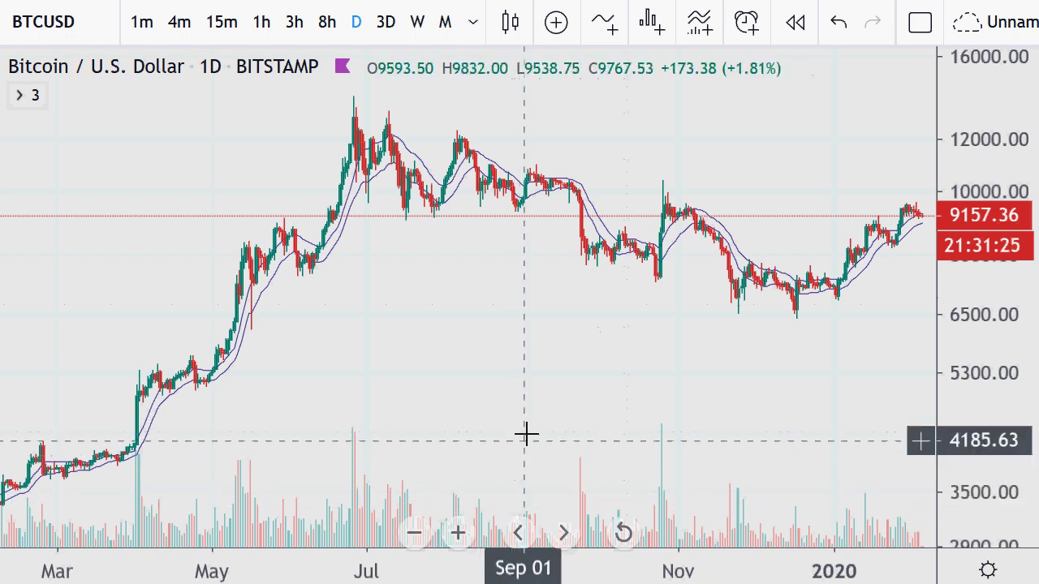
Step: Circle the early-2019 lows and the June 2019 peak on the daily Bitcoin chart with the brush, adding a stroke across the peak
{"action": "scroll", "coordinate": [464, 457], "scroll_direction": "down", "scroll_amount": 2}
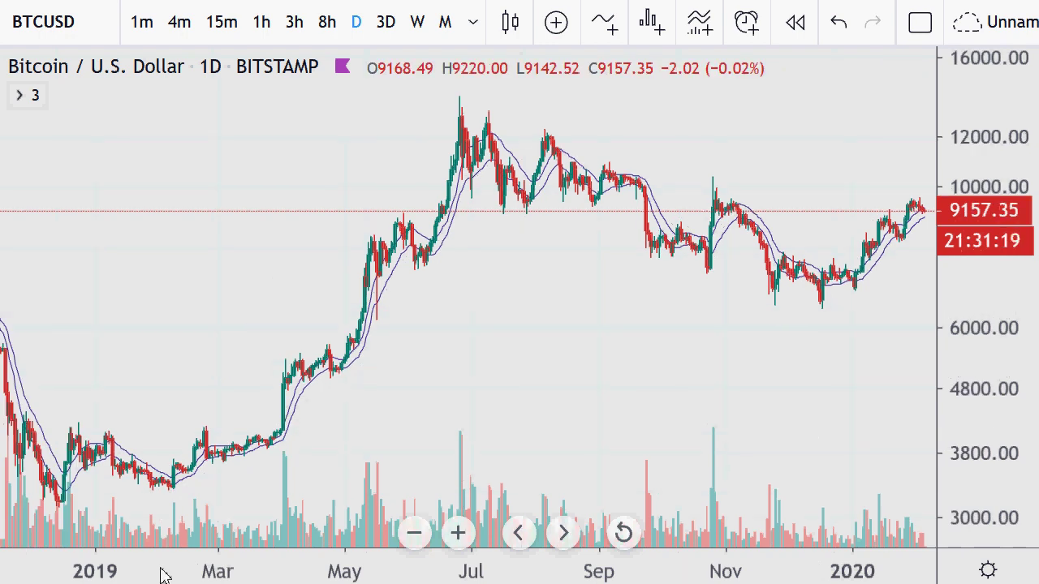
{"action": "mouse_move", "coordinate": [61, 479]}
{"action": "left_mouse_down"}
{"action": "mouse_move", "coordinate": [162, 469]}
{"action": "mouse_move", "coordinate": [15, 511]}
{"action": "mouse_move", "coordinate": [127, 479]}
{"action": "left_mouse_up"}
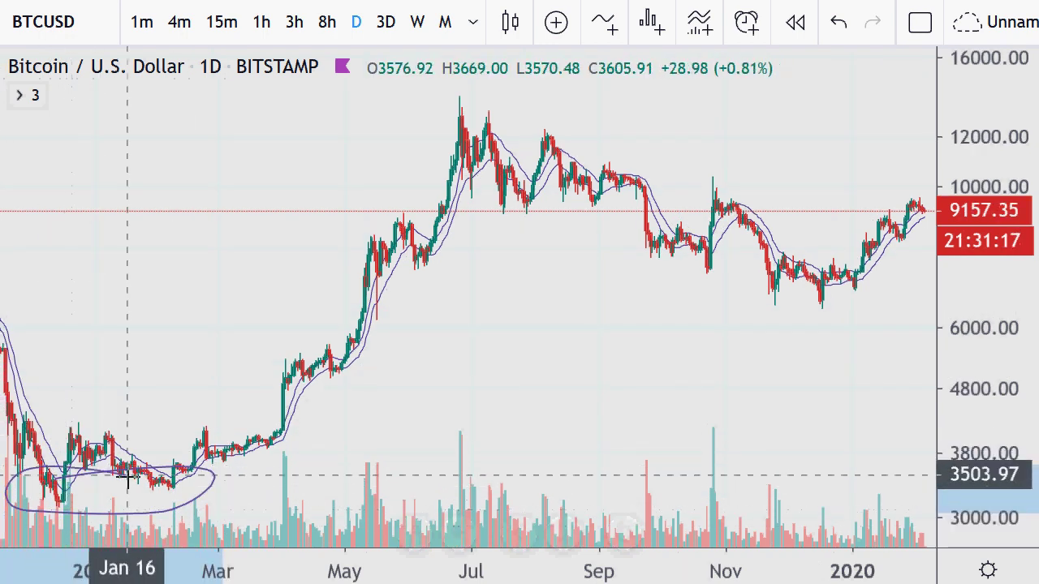
{"action": "mouse_move", "coordinate": [399, 128]}
{"action": "left_mouse_down"}
{"action": "mouse_move", "coordinate": [459, 87]}
{"action": "mouse_move", "coordinate": [463, 150]}
{"action": "left_mouse_up"}
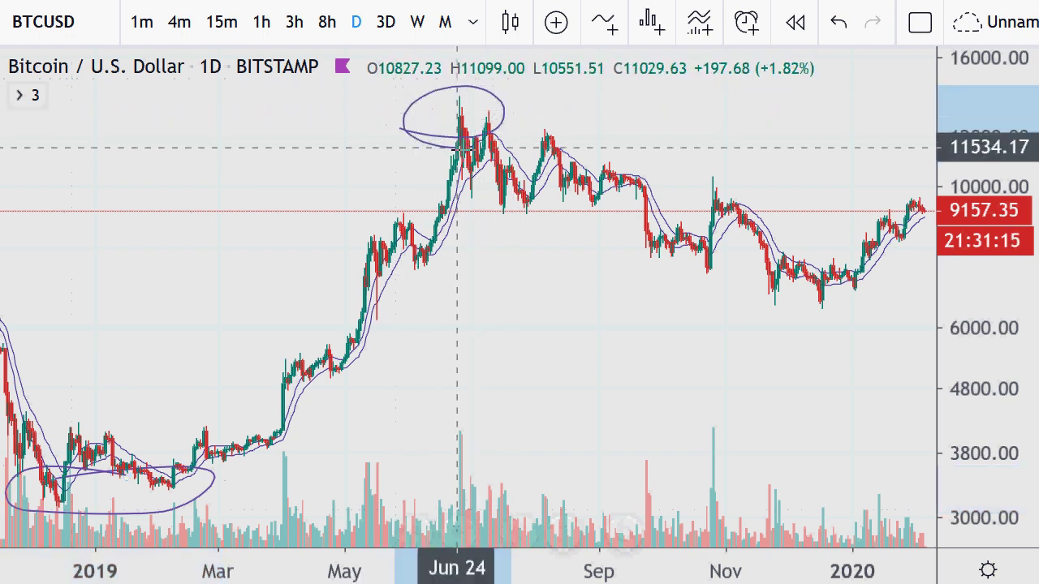
{"action": "left_click", "coordinate": [456, 148]}
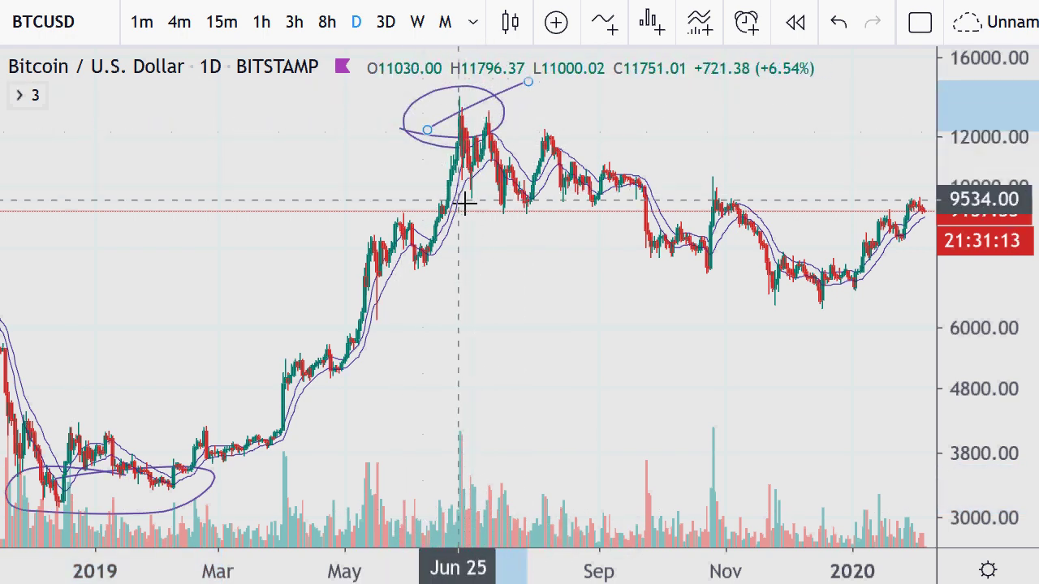
Step: Trace the decline from the June 2019 peak to the December low and the rise into February 2020 with brush strokes
{"action": "left_click", "coordinate": [459, 160]}
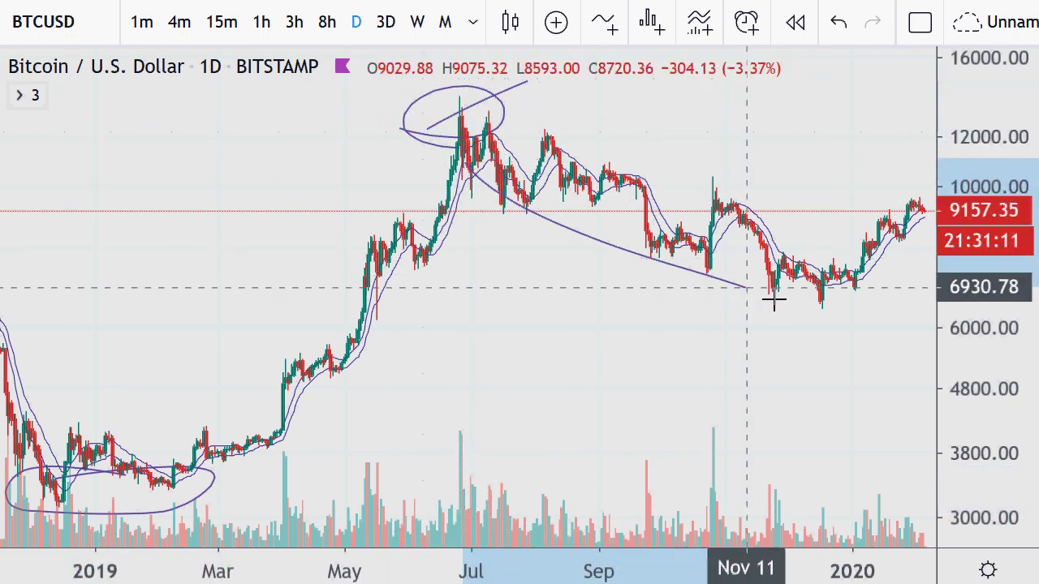
{"action": "left_click", "coordinate": [845, 318]}
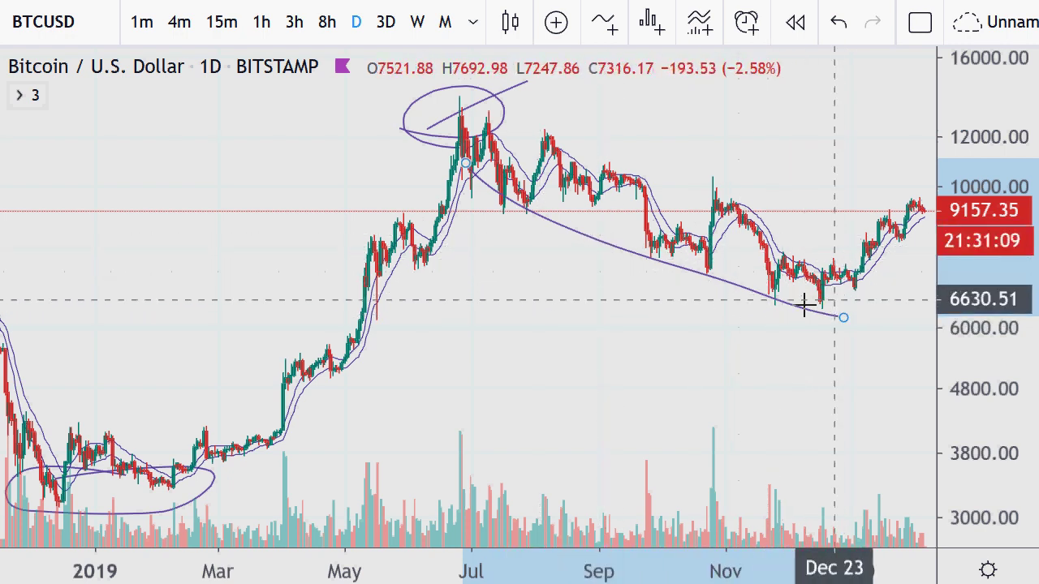
{"action": "left_click_drag", "start_coordinate": [802, 302], "coordinate": [939, 215]}
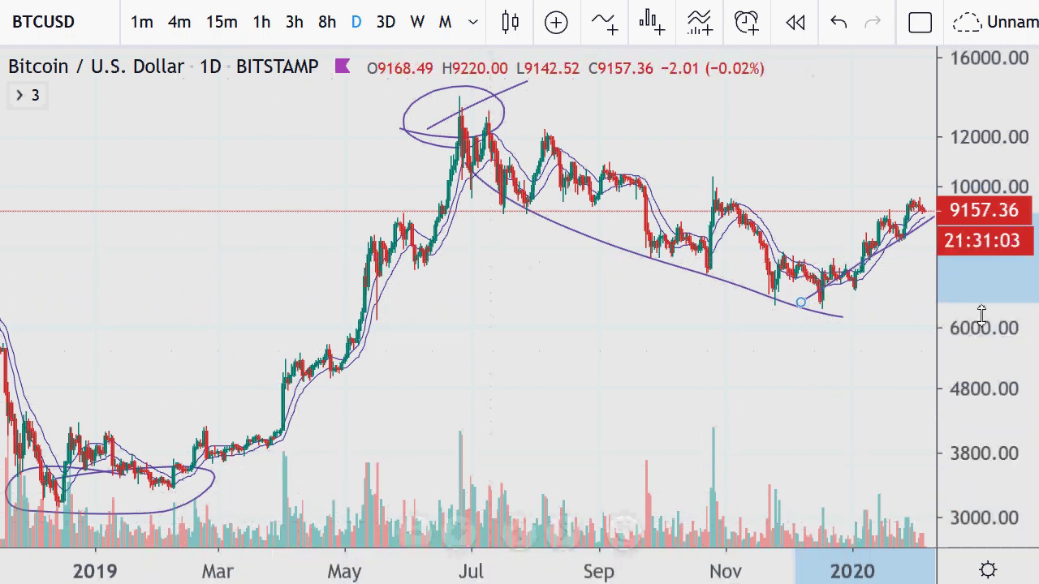
Step: Mark the December 2018 and late-2019 lows, the June 2019 high and the February 2020 high with short brush strokes
{"action": "left_click_drag", "start_coordinate": [768, 312], "coordinate": [902, 309]}
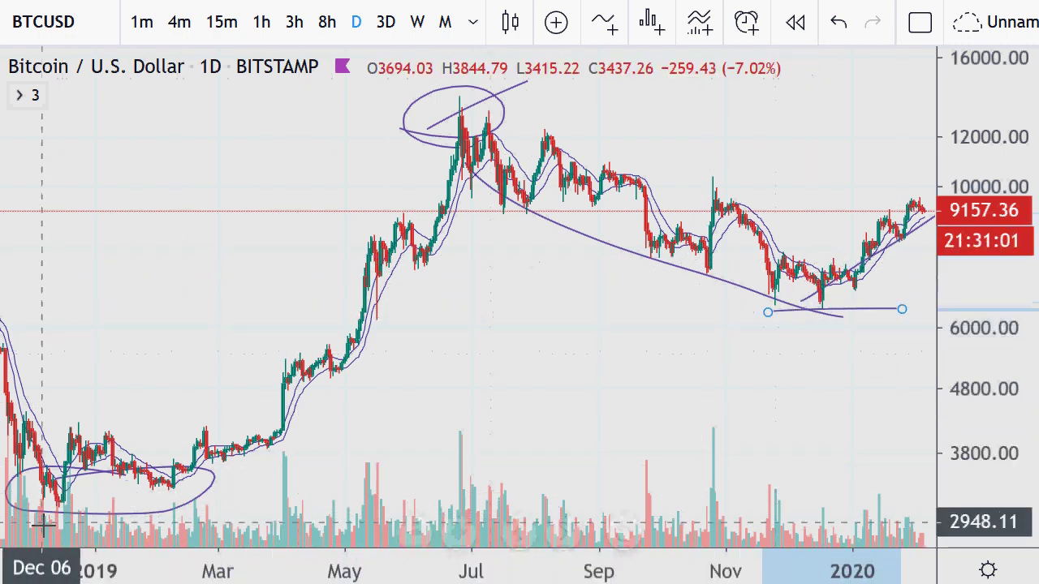
{"action": "left_click_drag", "start_coordinate": [42, 524], "coordinate": [115, 517]}
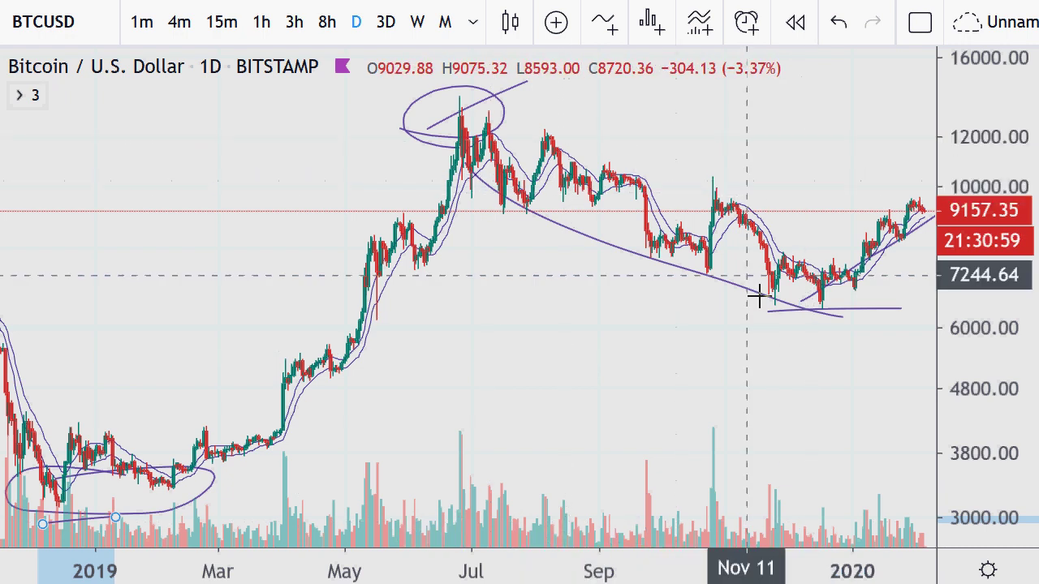
{"action": "left_click_drag", "start_coordinate": [819, 331], "coordinate": [818, 278]}
{"action": "left_click_drag", "start_coordinate": [455, 122], "coordinate": [598, 110]}
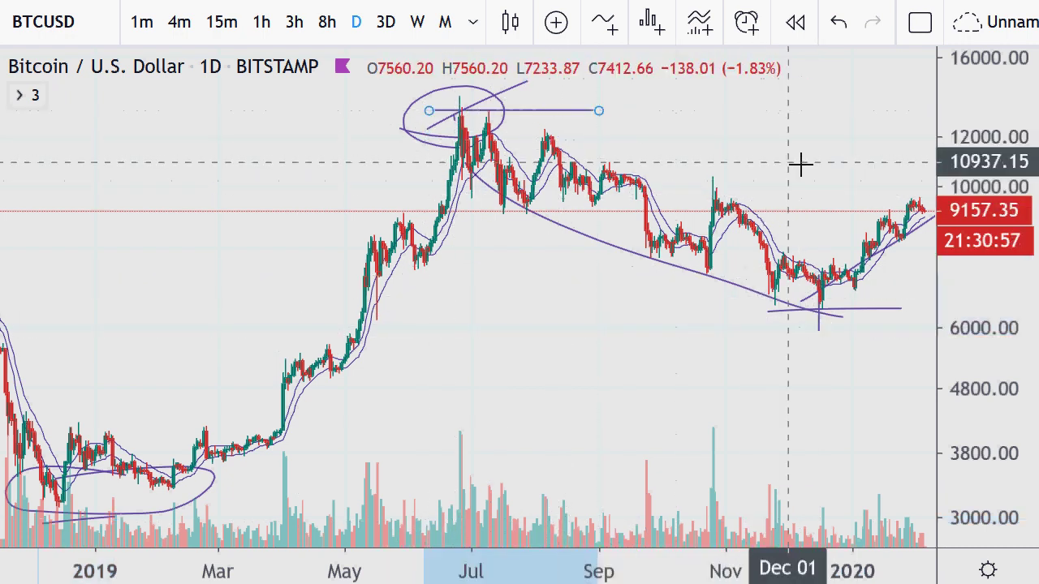
{"action": "left_click_drag", "start_coordinate": [897, 199], "coordinate": [965, 207]}
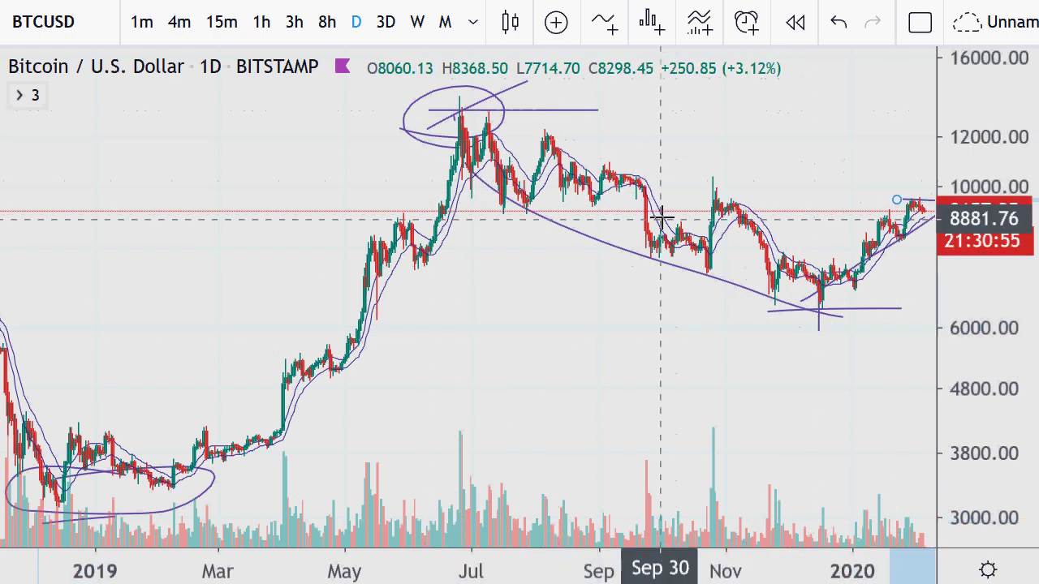
Step: Circle the late-October 2019 highs with the brush and draw horizontal strokes at the October and January levels near 8000 and 9500
{"action": "mouse_move", "coordinate": [695, 196]}
{"action": "left_mouse_down"}
{"action": "mouse_move", "coordinate": [770, 193]}
{"action": "mouse_move", "coordinate": [688, 220]}
{"action": "mouse_move", "coordinate": [755, 205]}
{"action": "mouse_move", "coordinate": [715, 205]}
{"action": "mouse_move", "coordinate": [760, 213]}
{"action": "left_mouse_up"}
{"action": "left_click", "coordinate": [758, 212]}
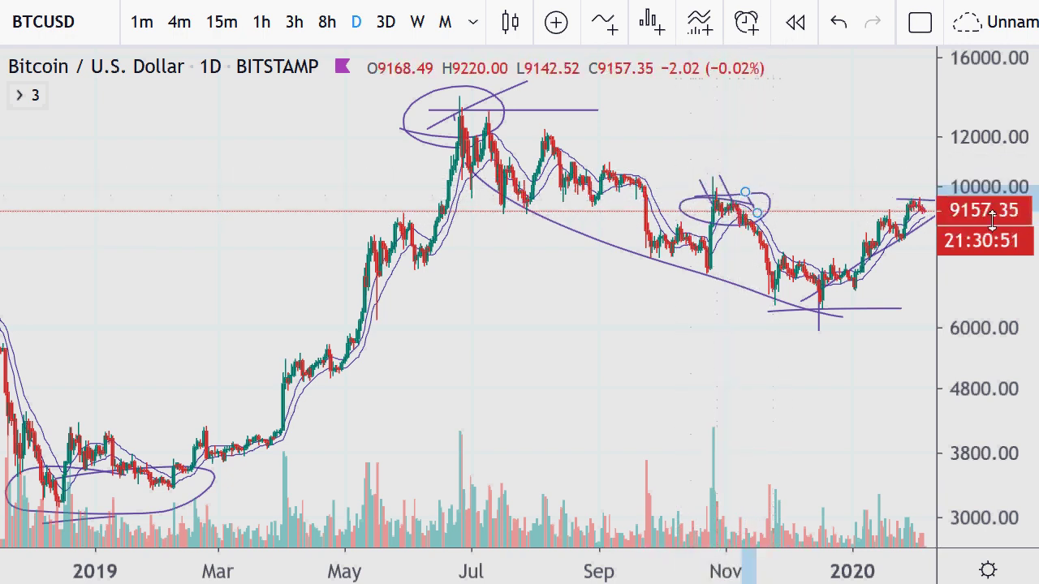
{"action": "left_click_drag", "start_coordinate": [610, 238], "coordinate": [719, 241]}
{"action": "left_click_drag", "start_coordinate": [648, 246], "coordinate": [722, 247]}
{"action": "left_click_drag", "start_coordinate": [646, 243], "coordinate": [700, 244]}
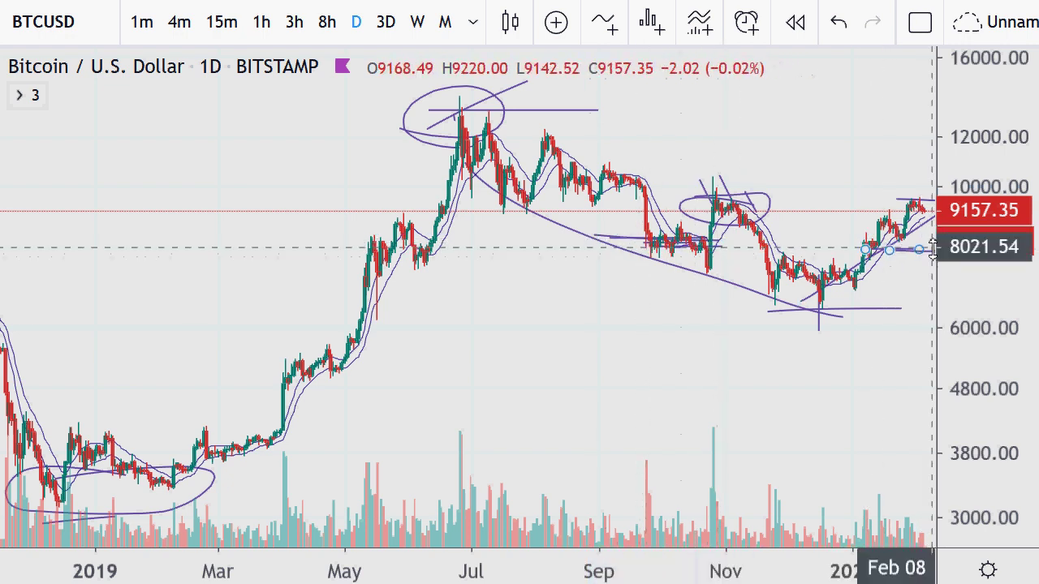
{"action": "left_click_drag", "start_coordinate": [650, 199], "coordinate": [722, 199]}
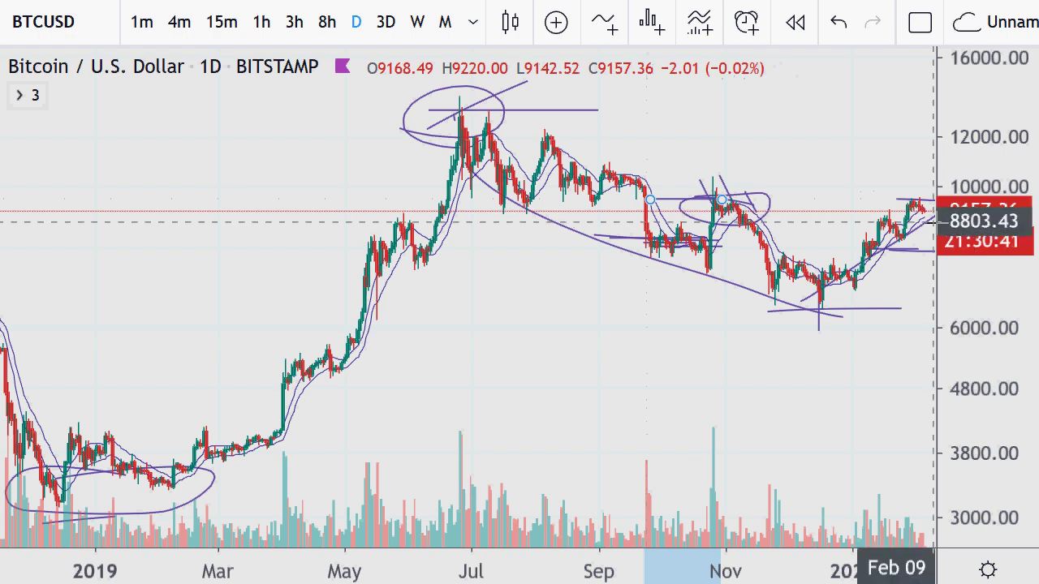
Step: Outline the late-January to early-February 2020 consolidation near 9500 with brush strokes along its highs and lows
{"action": "scroll", "coordinate": [832, 148], "scroll_direction": "up", "scroll_amount": 4}
{"action": "scroll", "coordinate": [832, 148], "scroll_direction": "up", "scroll_amount": 5}
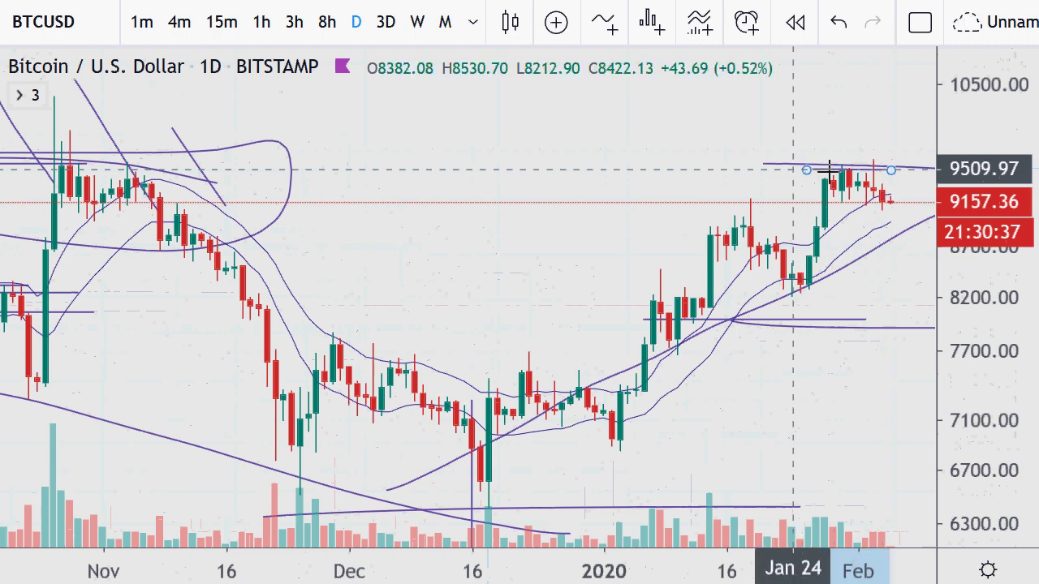
{"action": "left_click_drag", "start_coordinate": [898, 211], "coordinate": [898, 210]}
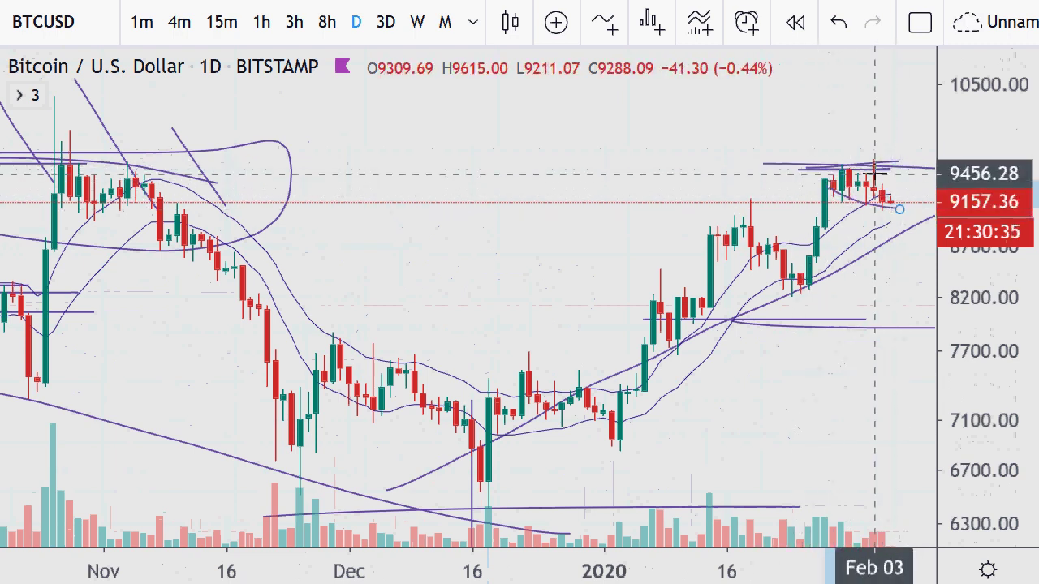
{"action": "left_click_drag", "start_coordinate": [863, 170], "coordinate": [893, 191]}
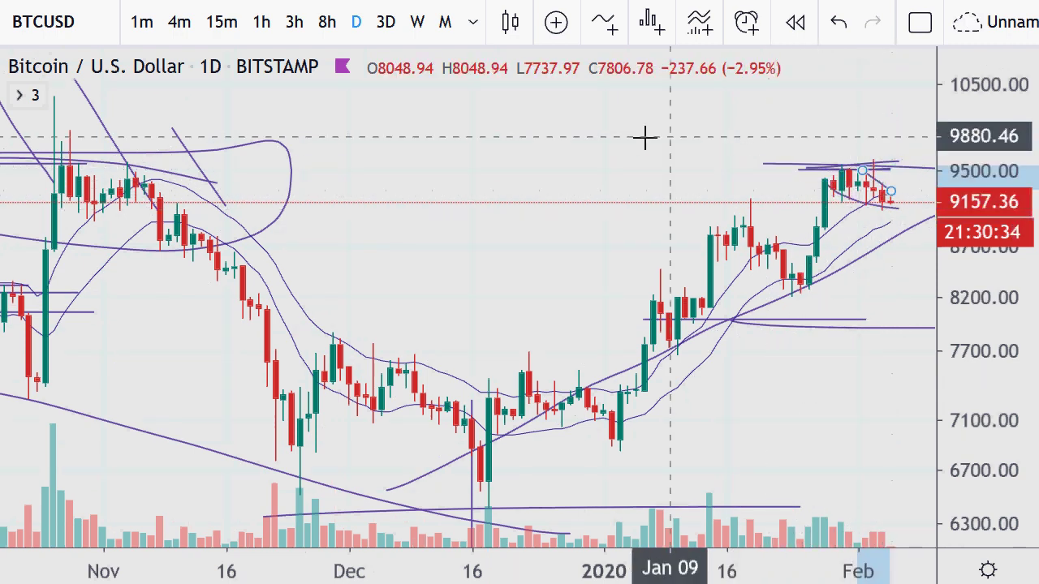
Step: Remove all drawings from the daily chart and switch it to the 1-hour interval, showing price action back to the start of February
{"action": "right_click", "coordinate": [403, 128]}
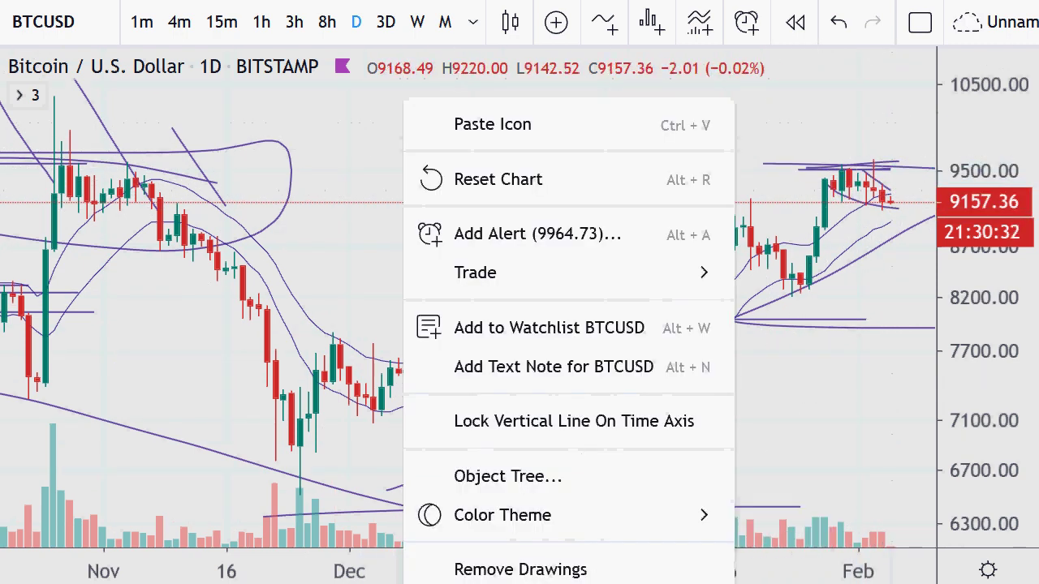
{"action": "left_click", "coordinate": [548, 572]}
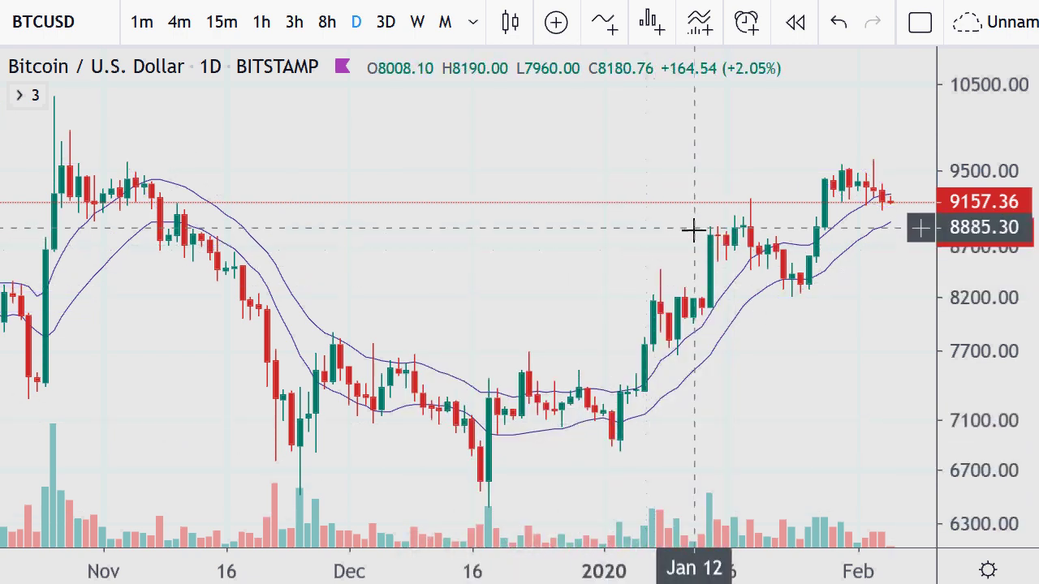
{"action": "scroll", "coordinate": [767, 177], "scroll_direction": "up", "scroll_amount": 3}
{"action": "scroll", "coordinate": [767, 177], "scroll_direction": "up", "scroll_amount": 1}
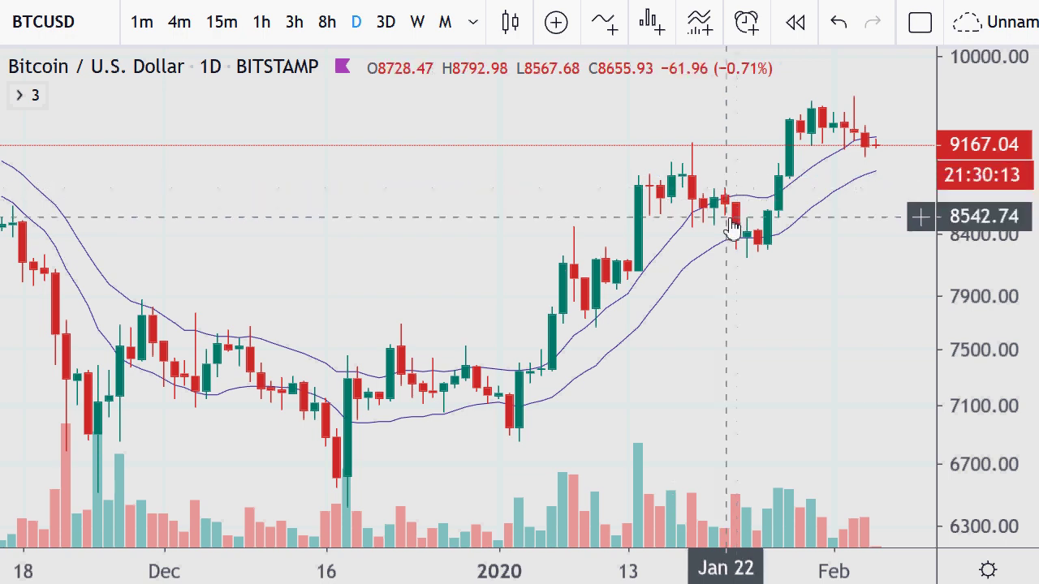
{"action": "left_click", "coordinate": [263, 28]}
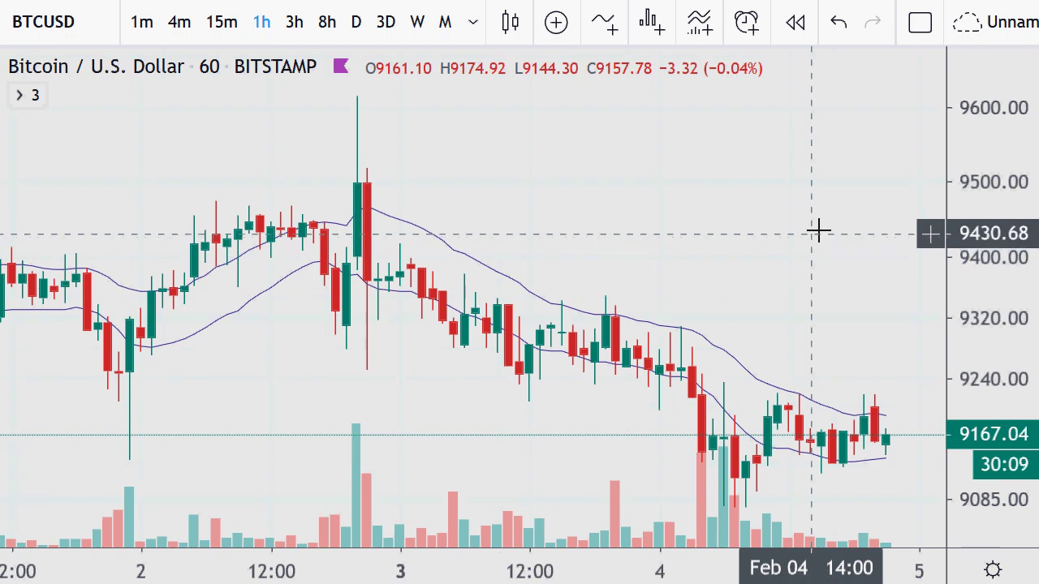
{"action": "scroll", "coordinate": [824, 205], "scroll_direction": "down", "scroll_amount": 1}
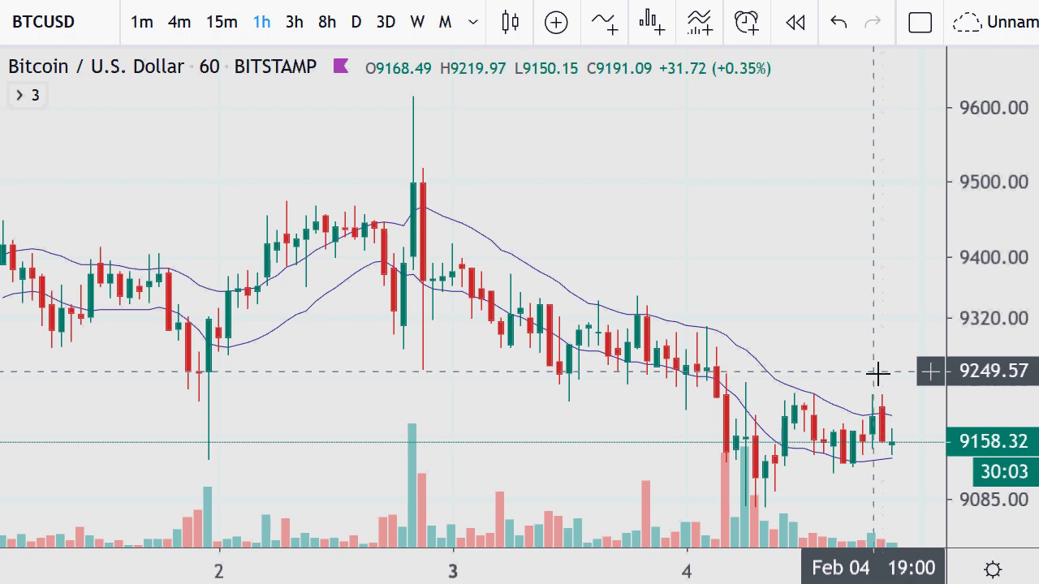
{"action": "scroll", "coordinate": [674, 422], "scroll_direction": "down", "scroll_amount": 1}
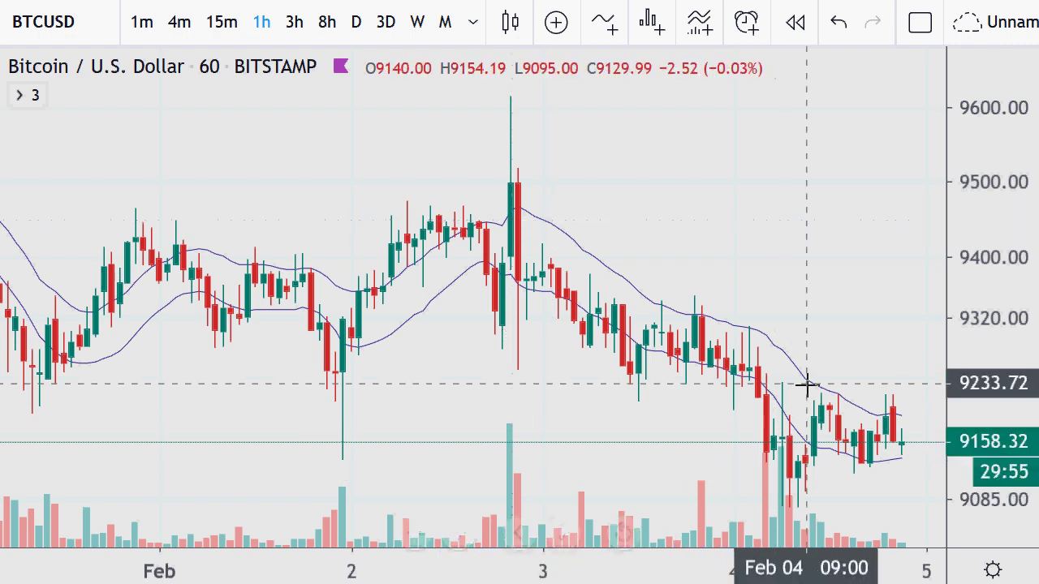
Step: Circle the February 4 consolidation candles with the brush and delete the circle
{"action": "mouse_move", "coordinate": [800, 450]}
{"action": "left_mouse_down"}
{"action": "mouse_move", "coordinate": [863, 422]}
{"action": "mouse_move", "coordinate": [846, 425]}
{"action": "left_mouse_up"}
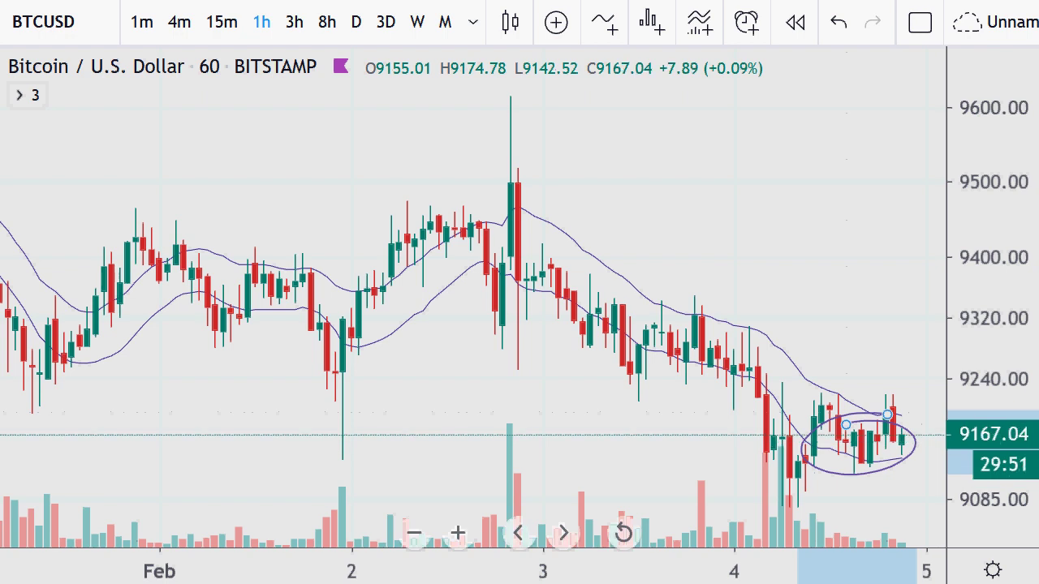
{"action": "key", "text": "Delete"}
Step: Bracket the February 4 consolidation with horizontal brush strokes above and below it, and trace the preceding decline from February 2
{"action": "left_click_drag", "start_coordinate": [831, 469], "coordinate": [884, 470]}
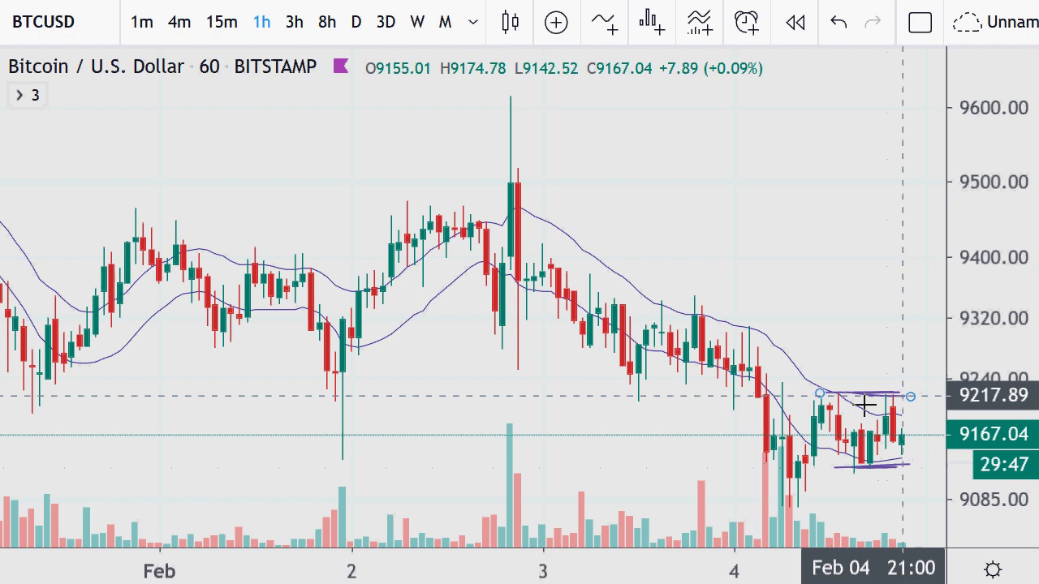
{"action": "left_click_drag", "start_coordinate": [802, 461], "coordinate": [934, 461]}
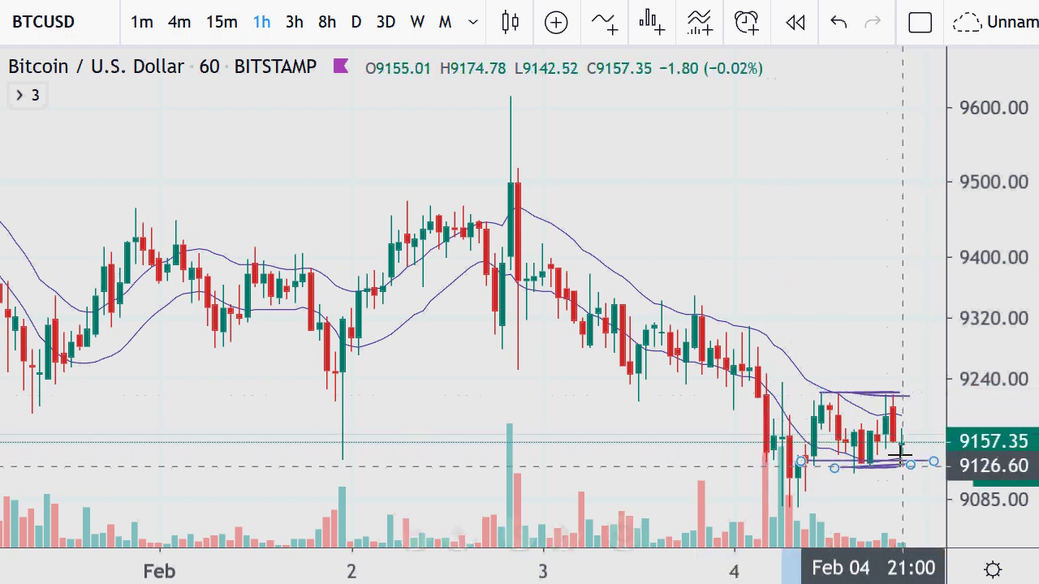
{"action": "left_click_drag", "start_coordinate": [475, 262], "coordinate": [821, 514]}
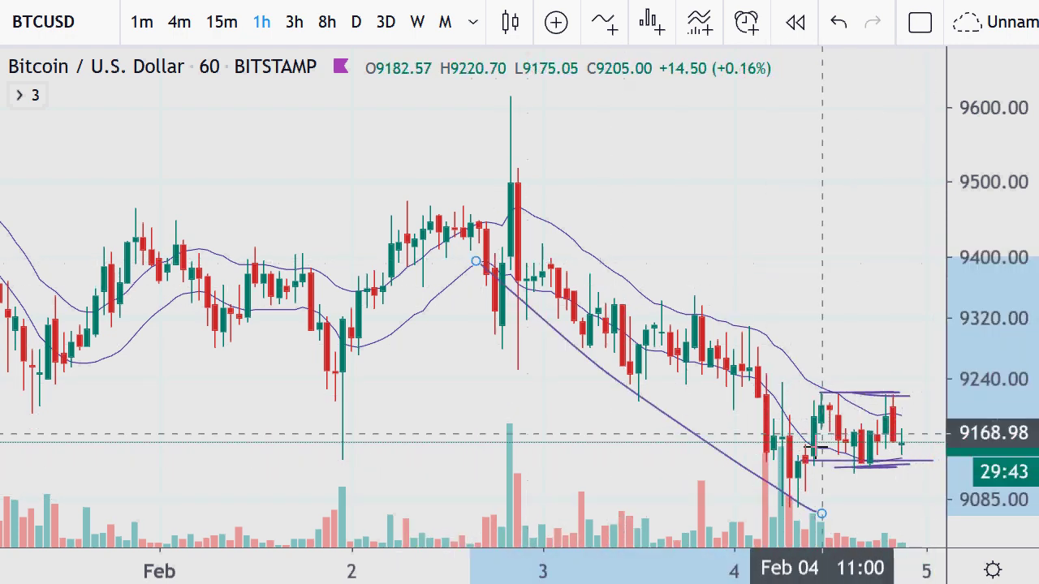
{"action": "left_click_drag", "start_coordinate": [779, 476], "coordinate": [923, 482]}
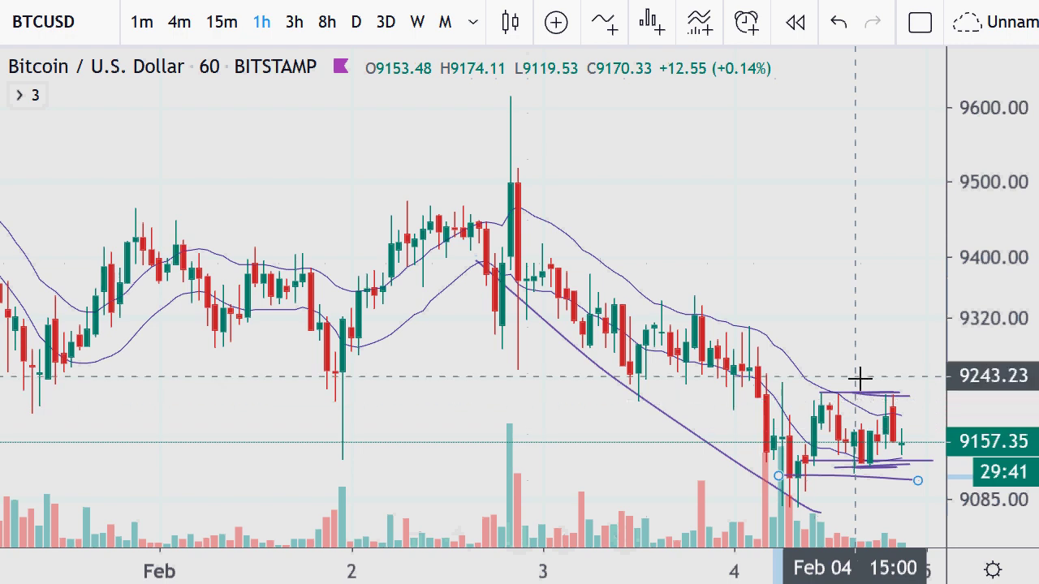
Step: Draw horizontal strokes near 9250, a vertical stroke up to about 9480, and target-level strokes between about 9350 and 9430
{"action": "mouse_move", "coordinate": [934, 372]}
{"action": "left_mouse_down"}
{"action": "mouse_move", "coordinate": [837, 367]}
{"action": "mouse_move", "coordinate": [828, 202]}
{"action": "left_mouse_up"}
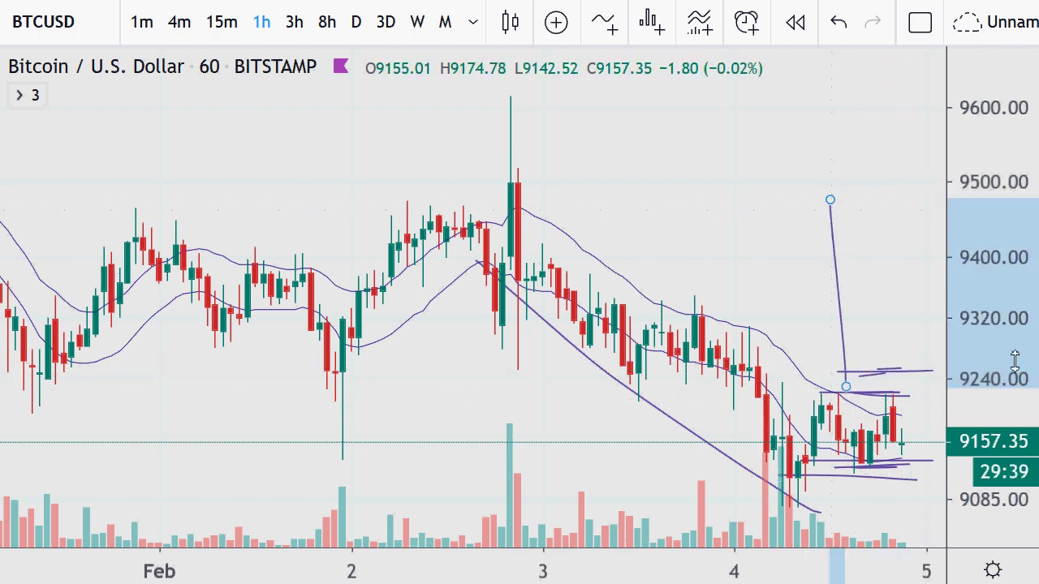
{"action": "left_click_drag", "start_coordinate": [822, 293], "coordinate": [926, 282]}
{"action": "left_click_drag", "start_coordinate": [853, 270], "coordinate": [946, 257]}
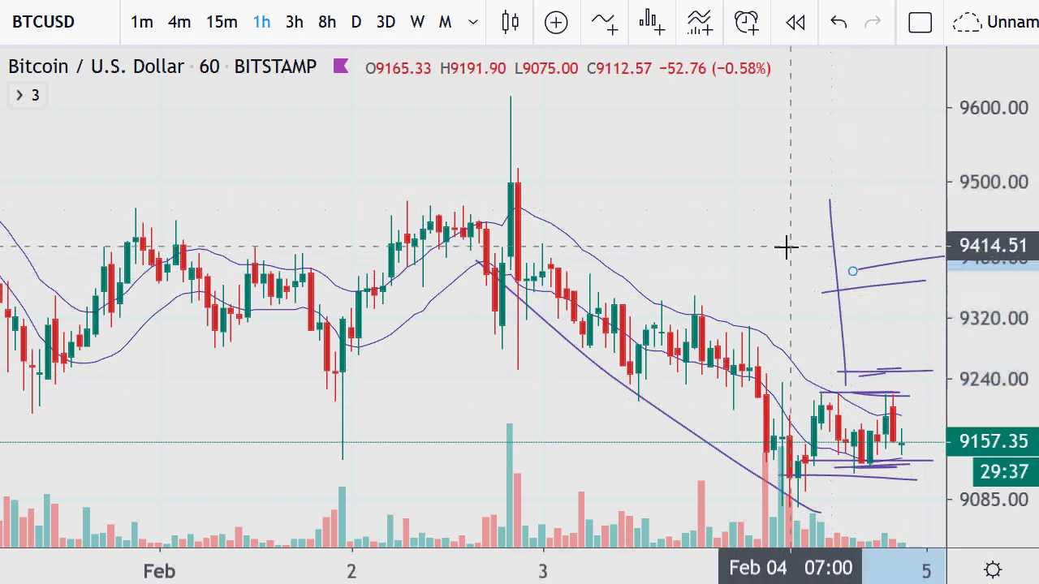
{"action": "left_click_drag", "start_coordinate": [793, 244], "coordinate": [901, 229]}
{"action": "left_click_drag", "start_coordinate": [810, 238], "coordinate": [918, 240]}
Step: Mark the price levels near 9240 and 9310 above the consolidation with repeated horizontal brush strokes
{"action": "scroll", "coordinate": [492, 257], "scroll_direction": "down", "scroll_amount": 2}
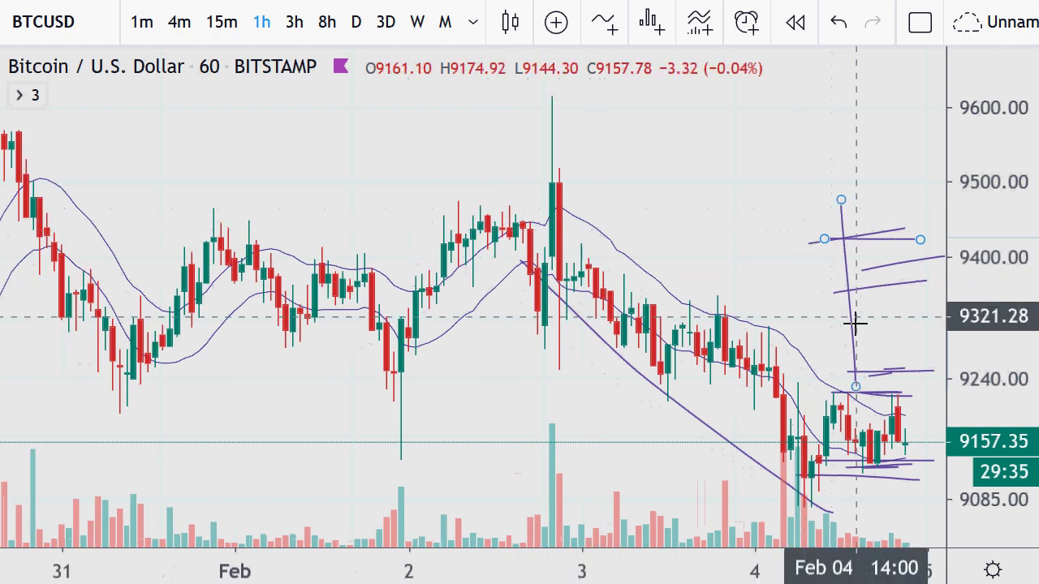
{"action": "left_click_drag", "start_coordinate": [739, 379], "coordinate": [919, 381]}
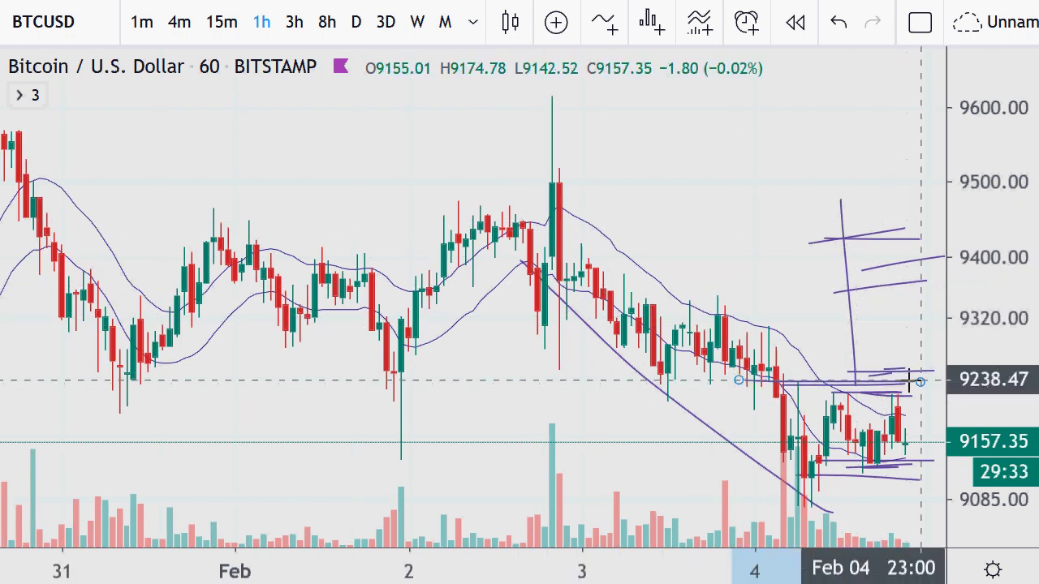
{"action": "left_click_drag", "start_coordinate": [798, 298], "coordinate": [805, 321]}
{"action": "left_click_drag", "start_coordinate": [886, 323], "coordinate": [862, 326]}
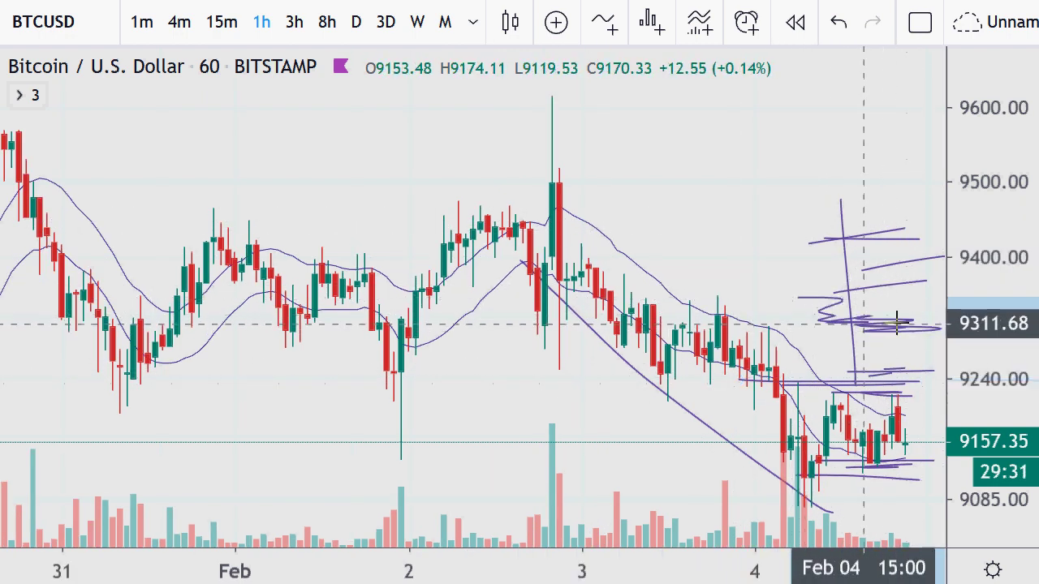
{"action": "left_click_drag", "start_coordinate": [790, 322], "coordinate": [928, 322]}
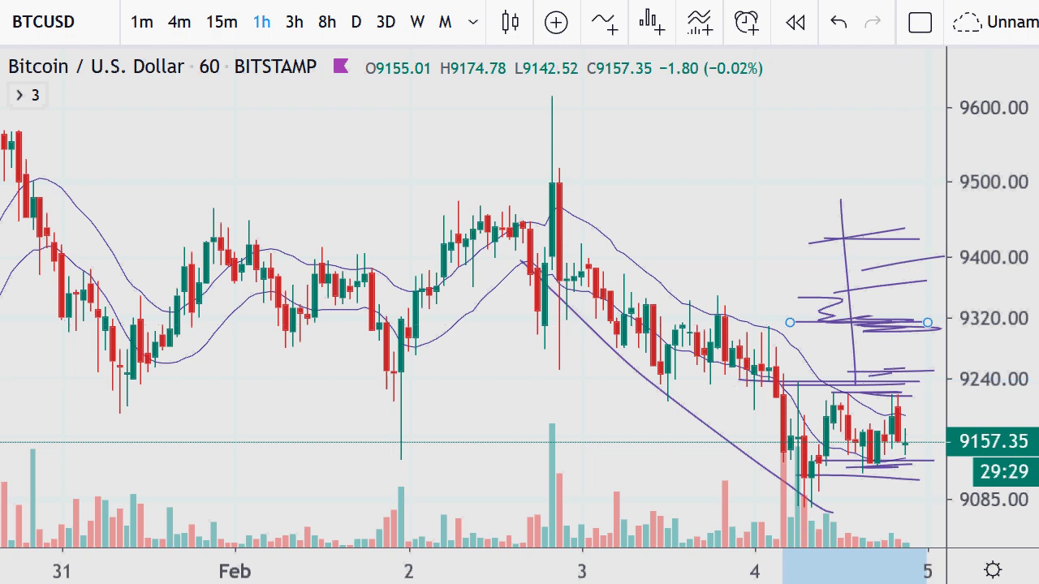
{"action": "left_click_drag", "start_coordinate": [1029, 307], "coordinate": [1025, 410]}
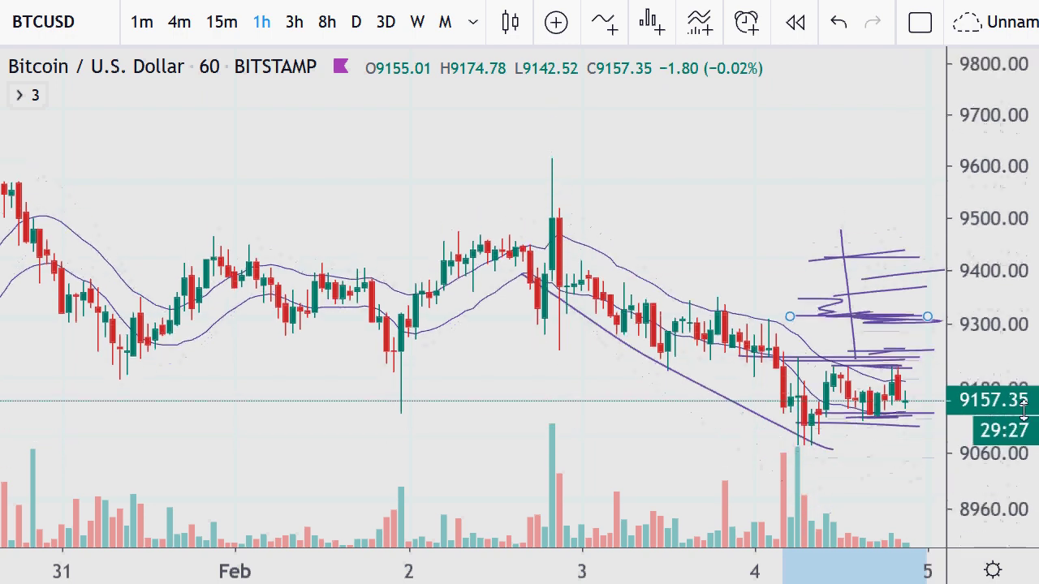
Step: Draw horizontal brush strokes along the February 4 lows near 9075 and 9110, and at a lower level near 8975
{"action": "left_click_drag", "start_coordinate": [782, 447], "coordinate": [951, 442]}
{"action": "left_click_drag", "start_coordinate": [780, 427], "coordinate": [941, 427]}
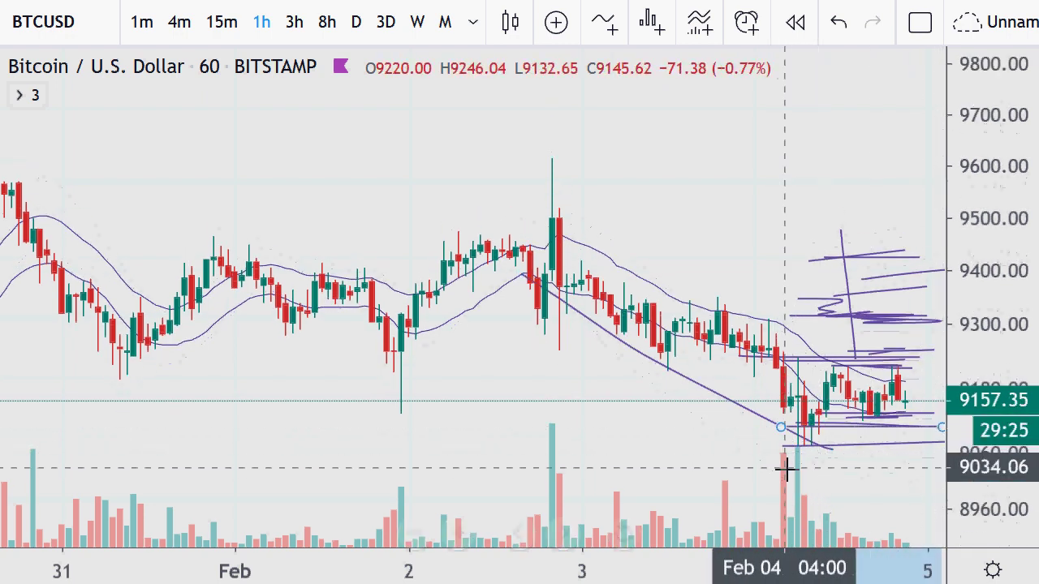
{"action": "mouse_move", "coordinate": [835, 454]}
{"action": "left_mouse_down"}
{"action": "mouse_move", "coordinate": [836, 444]}
{"action": "mouse_move", "coordinate": [870, 449]}
{"action": "mouse_move", "coordinate": [897, 436]}
{"action": "mouse_move", "coordinate": [920, 444]}
{"action": "left_mouse_up"}
{"action": "mouse_move", "coordinate": [845, 509]}
{"action": "left_mouse_down"}
{"action": "mouse_move", "coordinate": [916, 497]}
{"action": "mouse_move", "coordinate": [877, 506]}
{"action": "left_mouse_up"}
{"action": "left_click_drag", "start_coordinate": [802, 505], "coordinate": [926, 497]}
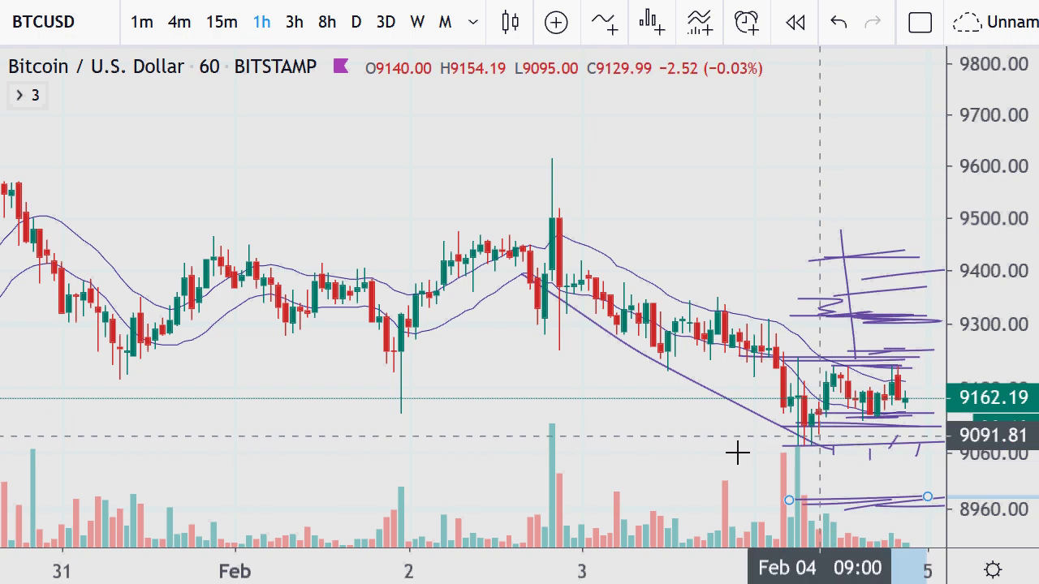
Step: Switch the BTCUSD chart to the weekly interval, circle the latest candles with the brush and delete the circle
{"action": "scroll", "coordinate": [701, 418], "scroll_direction": "down", "scroll_amount": 1}
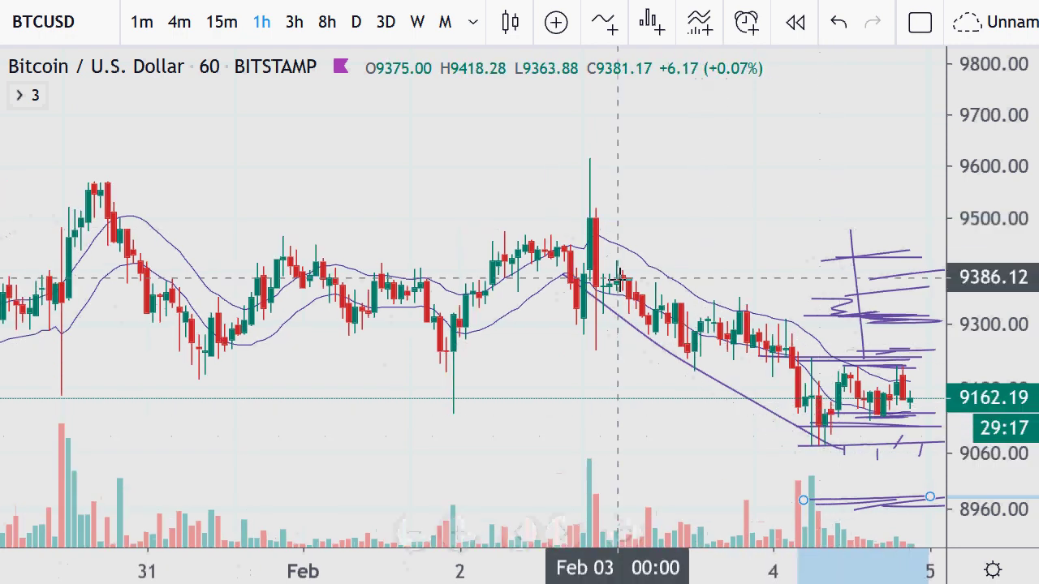
{"action": "scroll", "coordinate": [827, 447], "scroll_direction": "up", "scroll_amount": 2}
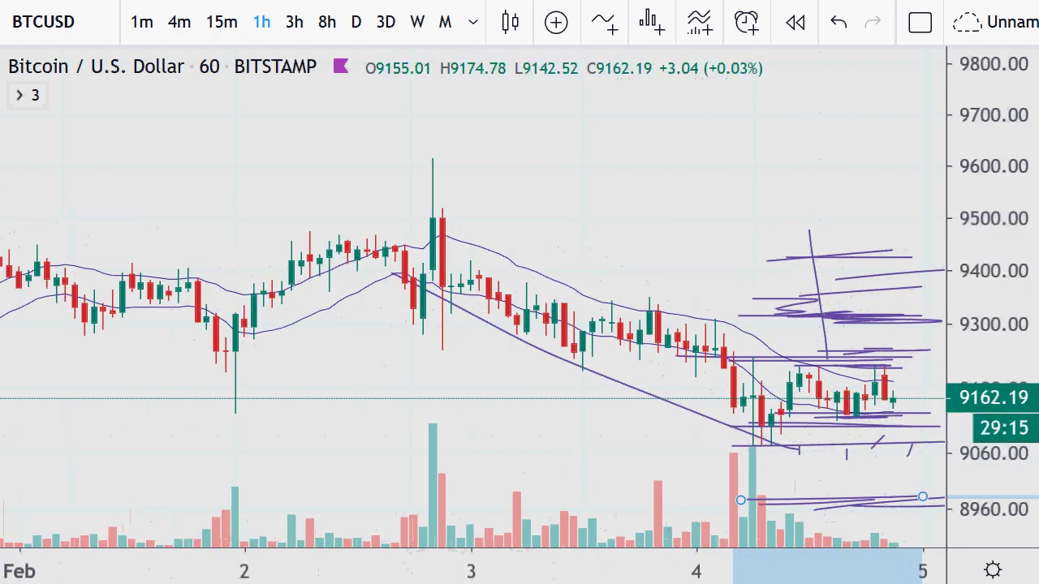
{"action": "left_click", "coordinate": [417, 22]}
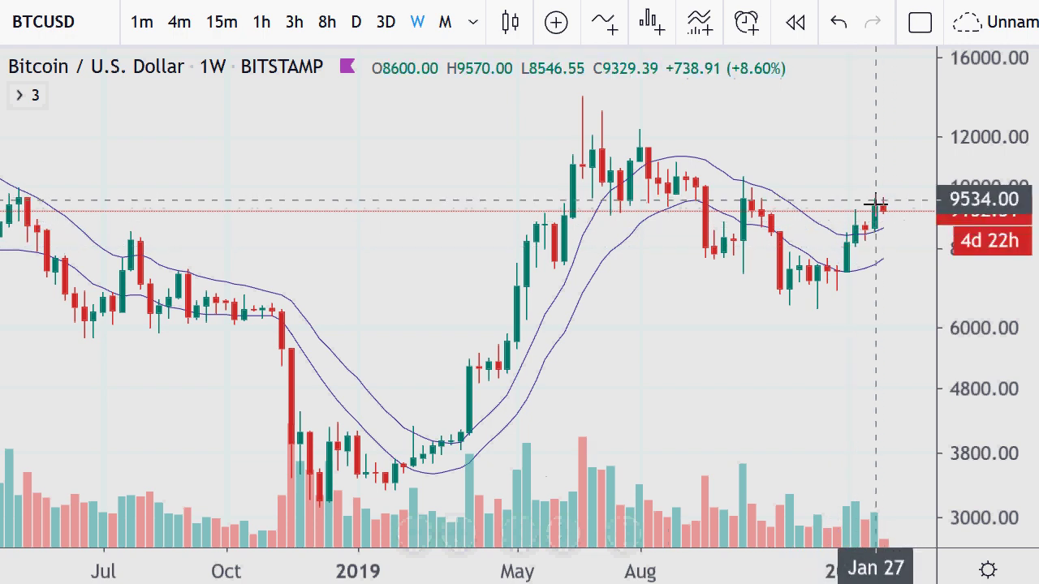
{"action": "mouse_move", "coordinate": [867, 209]}
{"action": "left_mouse_down"}
{"action": "mouse_move", "coordinate": [849, 238]}
{"action": "mouse_move", "coordinate": [898, 206]}
{"action": "mouse_move", "coordinate": [838, 232]}
{"action": "left_mouse_up"}
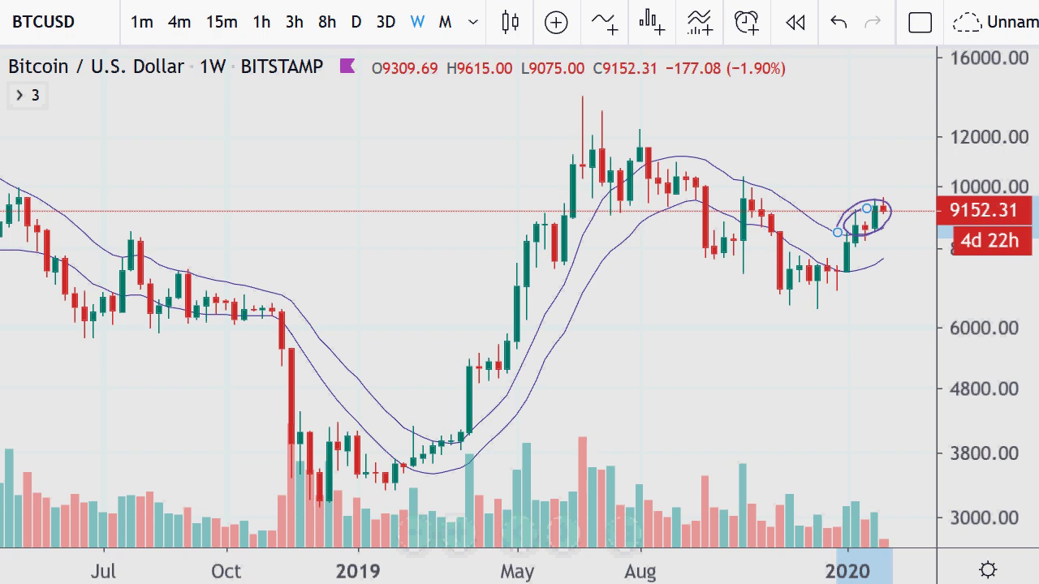
{"action": "key", "text": "Delete"}
Step: Trace the rising lower and upper average lines under the 2020 candles, and mark the latest candles with horizontal and diagonal strokes
{"action": "left_click_drag", "start_coordinate": [845, 275], "coordinate": [913, 242]}
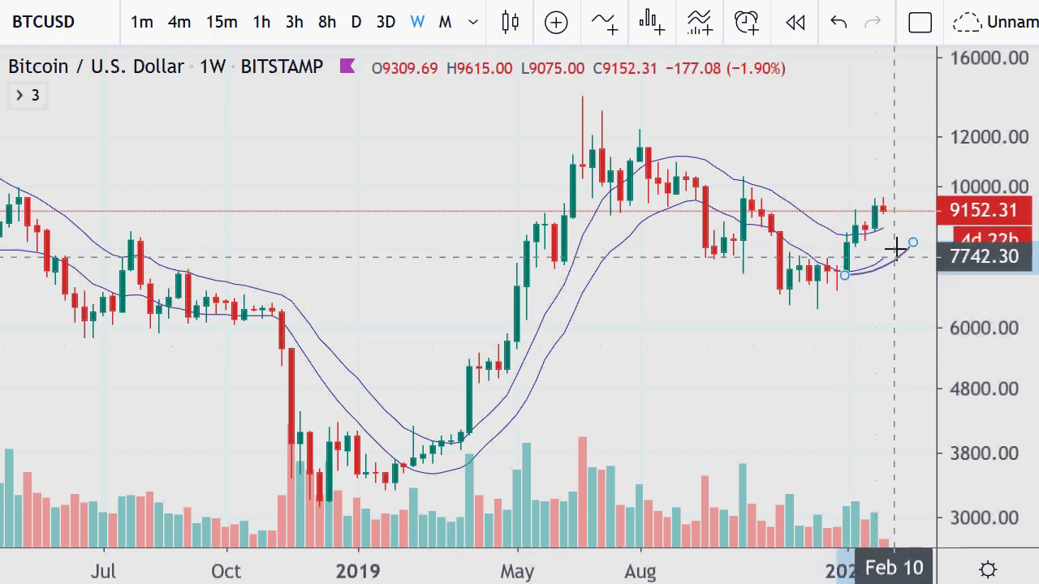
{"action": "left_click", "coordinate": [872, 234]}
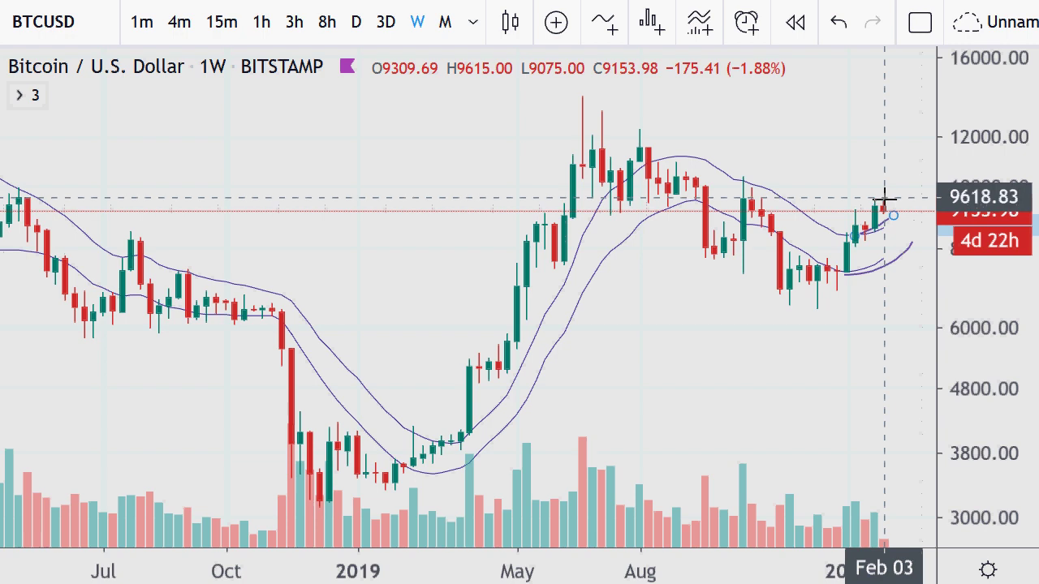
{"action": "left_click_drag", "start_coordinate": [918, 216], "coordinate": [915, 216]}
{"action": "left_click_drag", "start_coordinate": [829, 189], "coordinate": [866, 221]}
{"action": "left_click", "coordinate": [842, 175]}
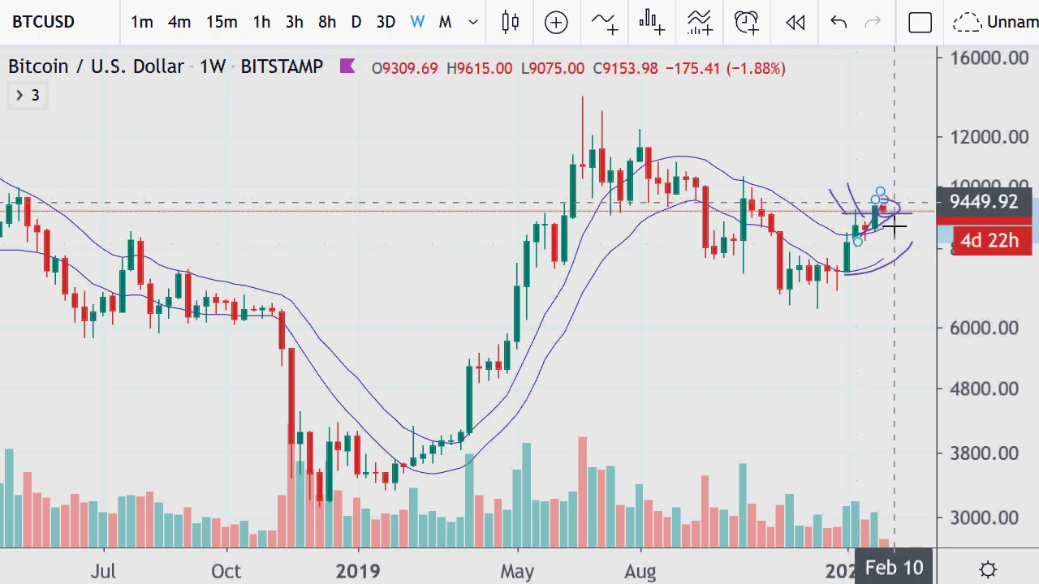
Step: Draw horizontal strokes near 7650 across the late-2019 candles and trace the price swings from September to February with the brush
{"action": "mouse_move", "coordinate": [740, 261]}
{"action": "left_mouse_down"}
{"action": "mouse_move", "coordinate": [931, 262]}
{"action": "mouse_move", "coordinate": [897, 252]}
{"action": "mouse_move", "coordinate": [882, 276]}
{"action": "left_mouse_up"}
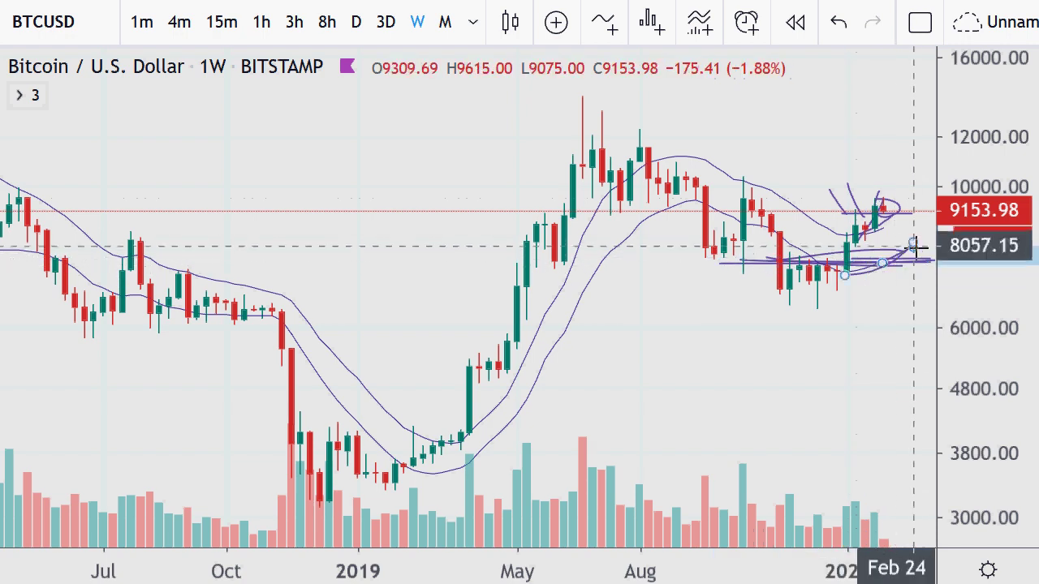
{"action": "left_click", "coordinate": [913, 246]}
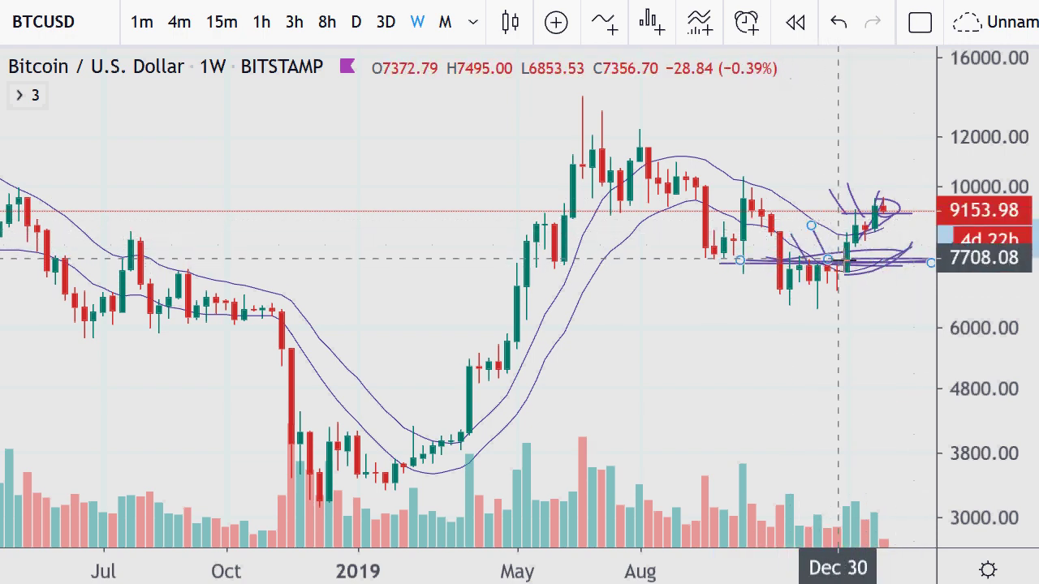
{"action": "mouse_move", "coordinate": [679, 284]}
{"action": "left_mouse_down"}
{"action": "mouse_move", "coordinate": [733, 265]}
{"action": "mouse_move", "coordinate": [743, 243]}
{"action": "mouse_move", "coordinate": [713, 258]}
{"action": "left_mouse_up"}
{"action": "mouse_move", "coordinate": [698, 217]}
{"action": "left_mouse_down"}
{"action": "mouse_move", "coordinate": [717, 252]}
{"action": "mouse_move", "coordinate": [752, 199]}
{"action": "mouse_move", "coordinate": [794, 292]}
{"action": "left_mouse_up"}
{"action": "left_click", "coordinate": [791, 290]}
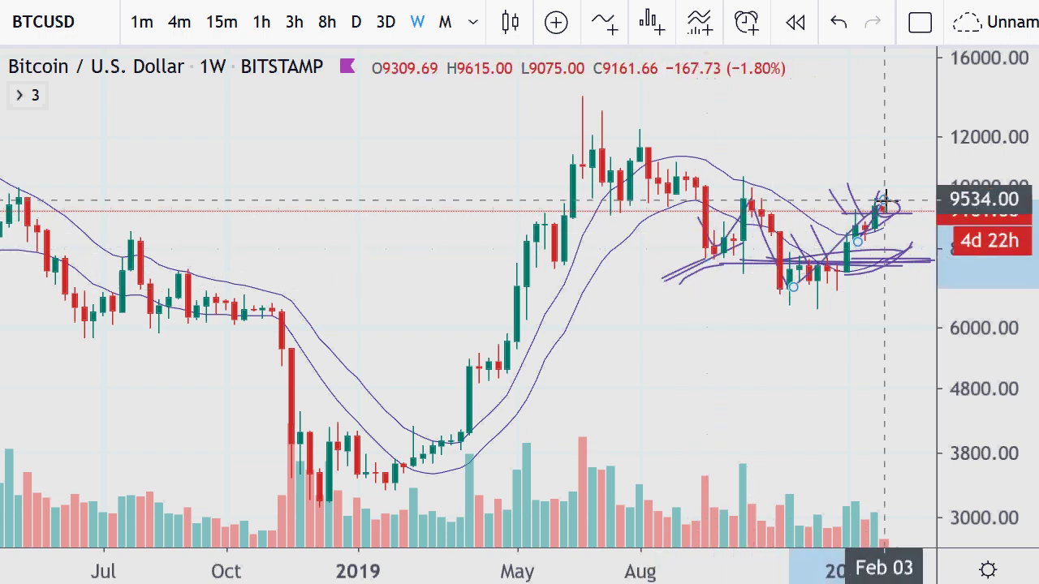
{"action": "left_click_drag", "start_coordinate": [886, 200], "coordinate": [905, 246]}
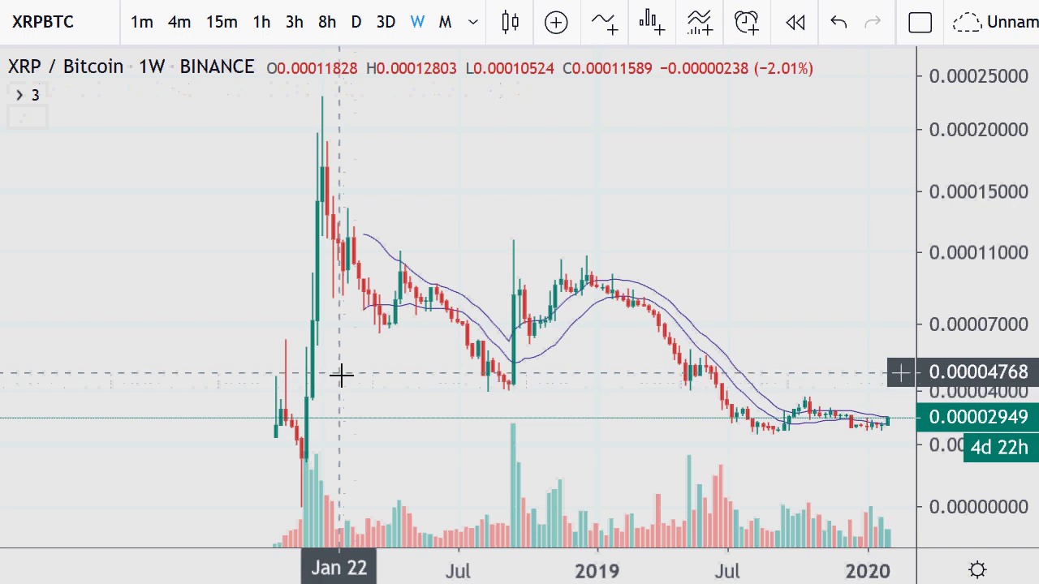
Step: Examine the XRPBTC weekly candles from 2018 to February 2020, and switch the chart to the daily interval
{"action": "scroll", "coordinate": [341, 373], "scroll_direction": "down", "scroll_amount": 3}
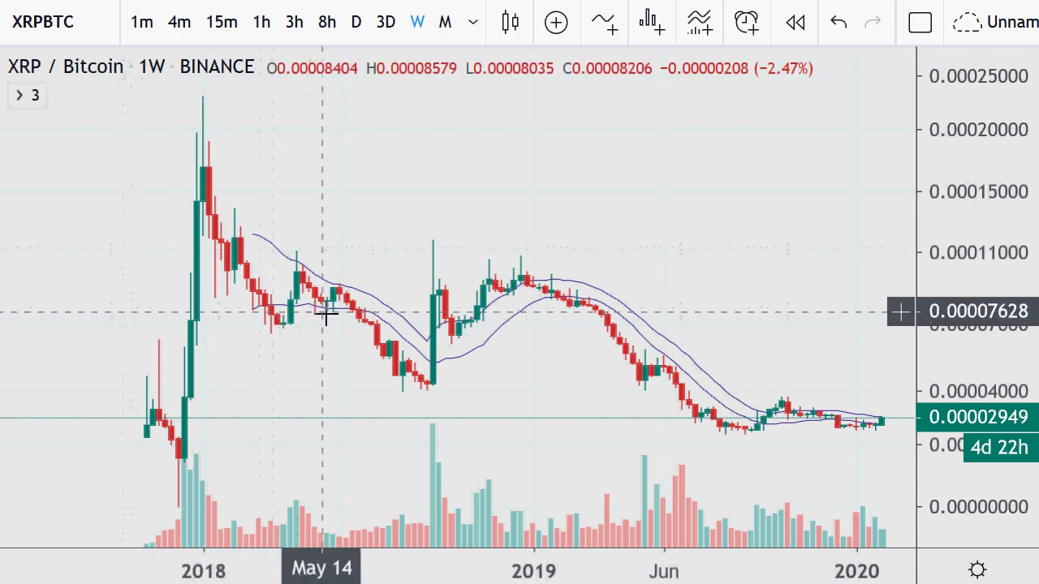
{"action": "scroll", "coordinate": [345, 296], "scroll_direction": "up", "scroll_amount": 5}
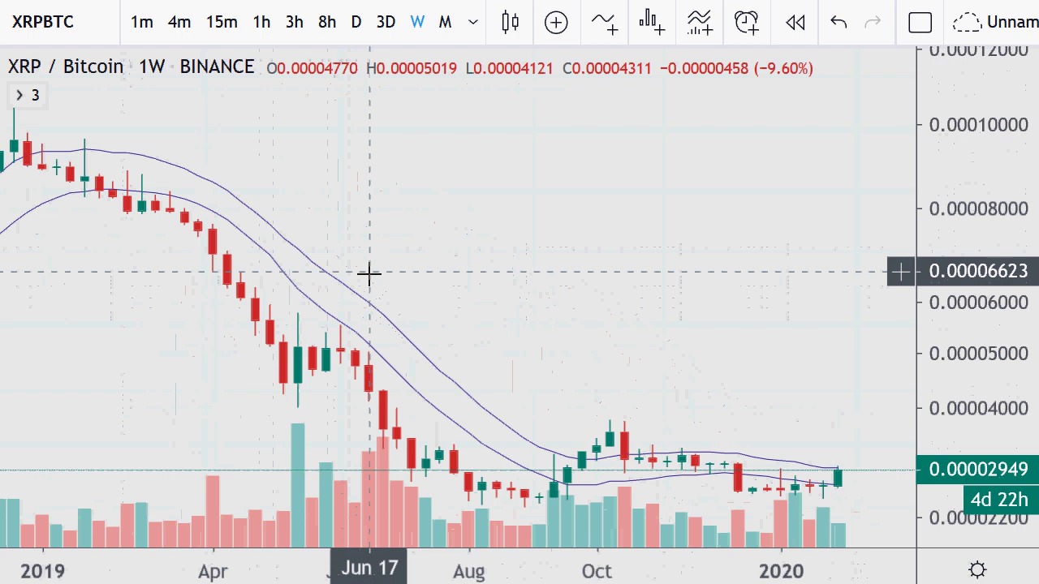
{"action": "scroll", "coordinate": [369, 274], "scroll_direction": "up", "scroll_amount": 5}
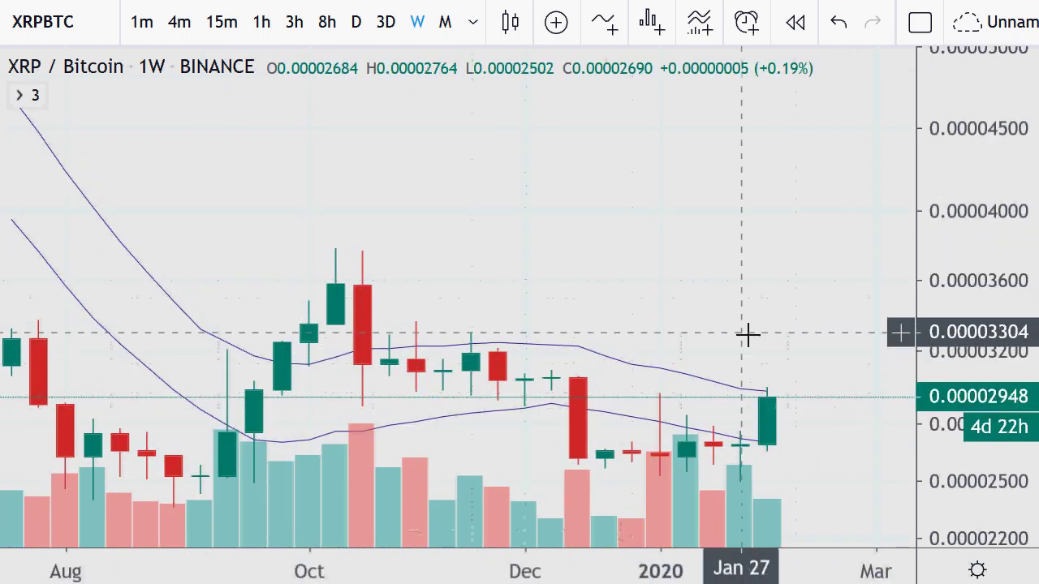
{"action": "scroll", "coordinate": [747, 333], "scroll_direction": "down", "scroll_amount": 10}
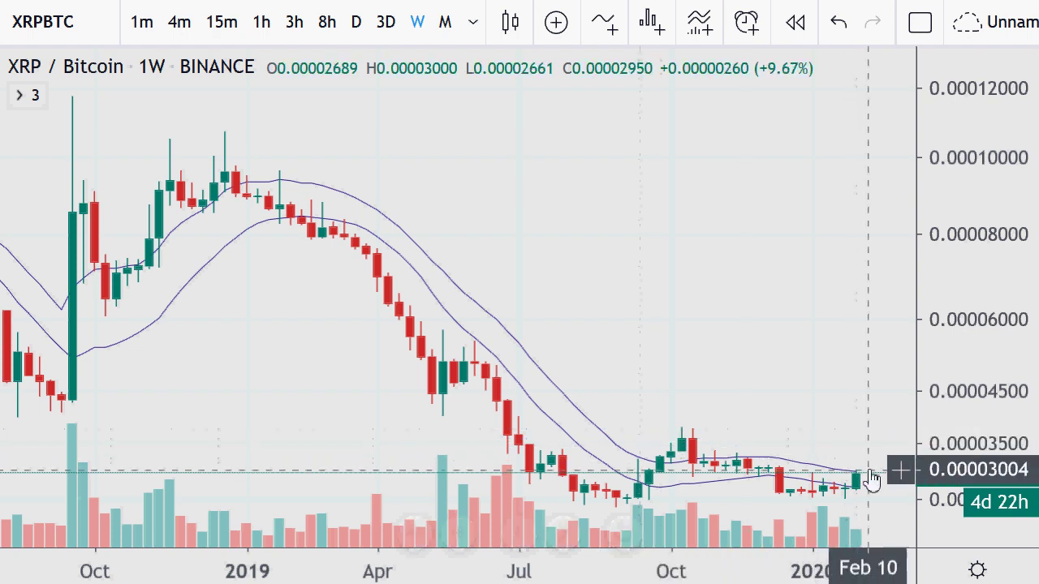
{"action": "left_click", "coordinate": [356, 22]}
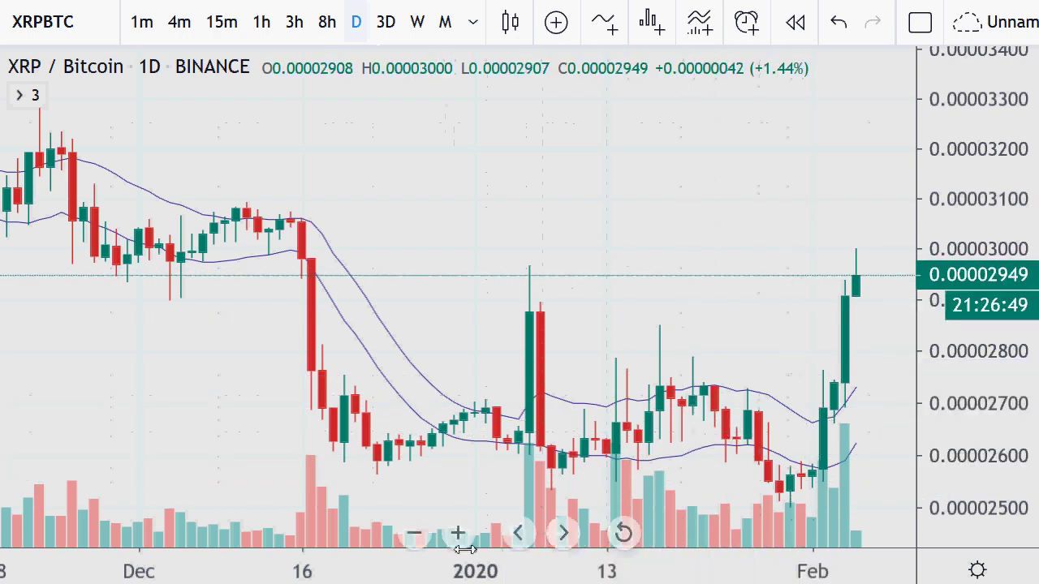
{"action": "scroll", "coordinate": [573, 425], "scroll_direction": "down", "scroll_amount": 3}
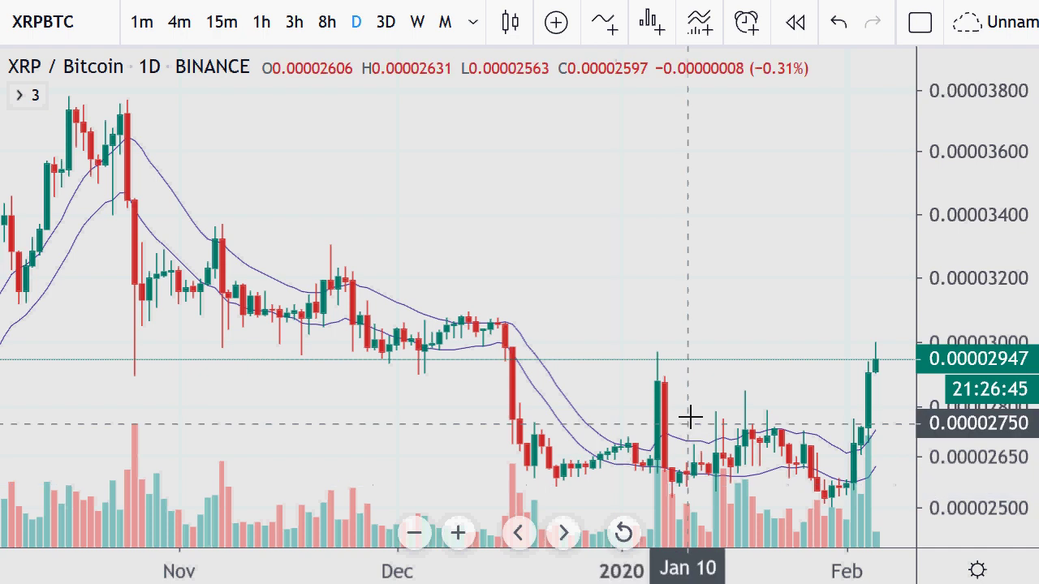
Step: Circle the early January spike and the mid-January consolidation with the brush, deleting each circle
{"action": "mouse_move", "coordinate": [673, 339]}
{"action": "left_mouse_down"}
{"action": "mouse_move", "coordinate": [625, 365]}
{"action": "mouse_move", "coordinate": [689, 348]}
{"action": "mouse_move", "coordinate": [637, 334]}
{"action": "left_mouse_up"}
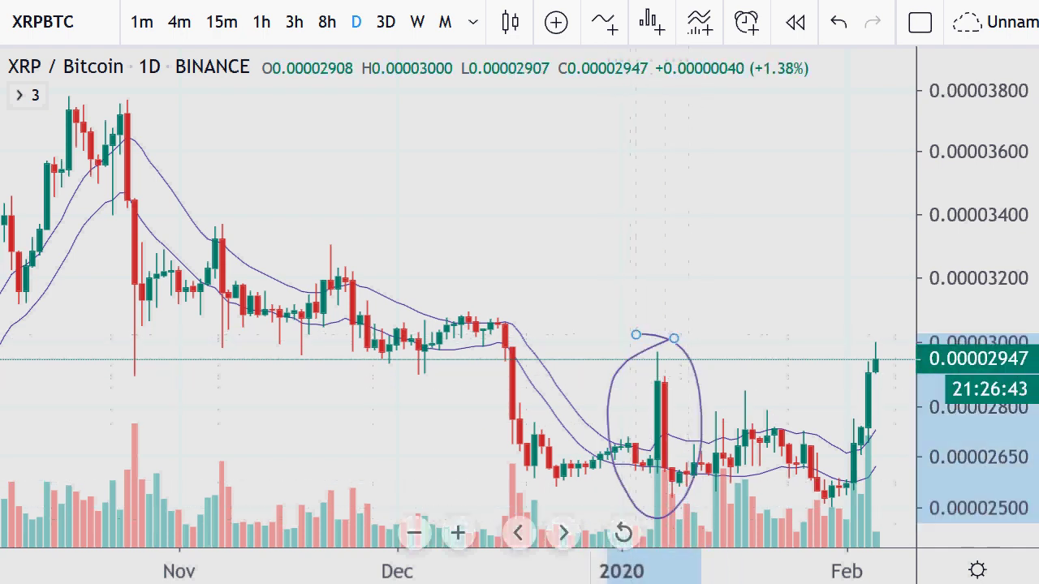
{"action": "key", "text": "Delete"}
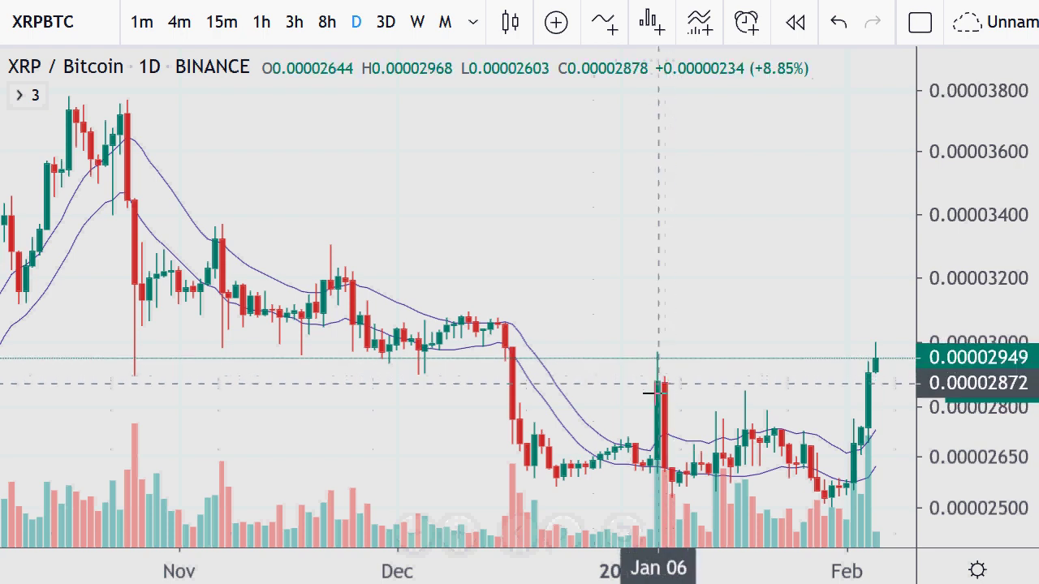
{"action": "mouse_move", "coordinate": [758, 420]}
{"action": "left_mouse_down"}
{"action": "mouse_move", "coordinate": [698, 454]}
{"action": "mouse_move", "coordinate": [729, 407]}
{"action": "left_mouse_up"}
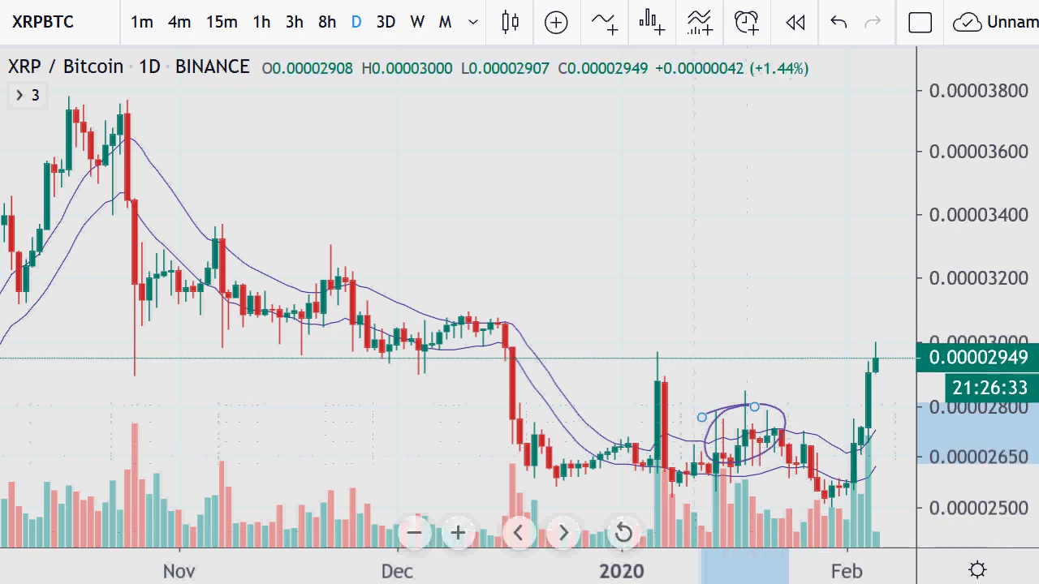
{"action": "key", "text": "Delete"}
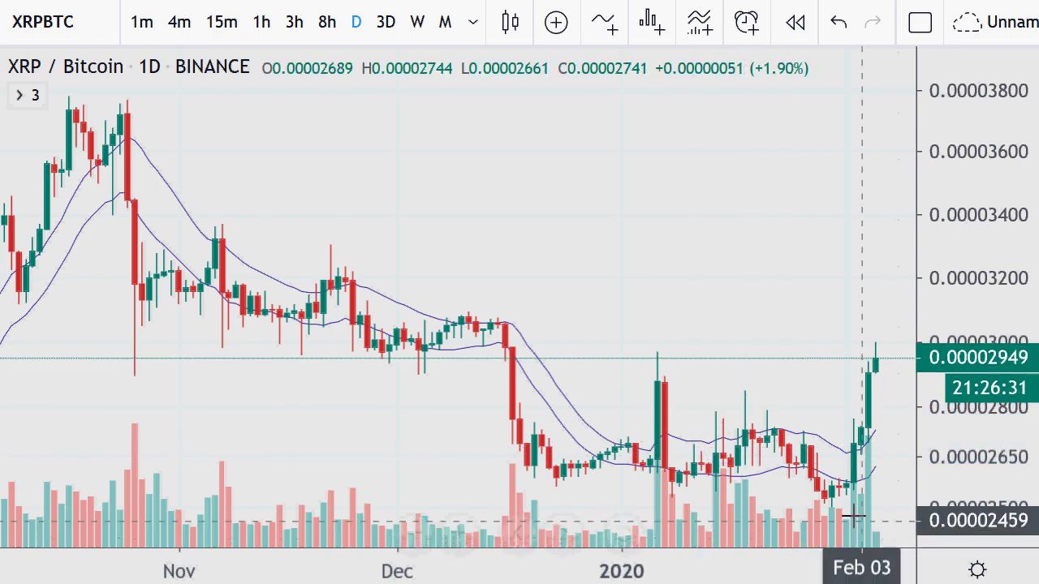
Step: Mark the lows near 0.0000258 with a stroke and an arc, the January high near 0.0000294, and circle the latest candles
{"action": "mouse_move", "coordinate": [528, 485]}
{"action": "left_mouse_down"}
{"action": "mouse_move", "coordinate": [893, 477]}
{"action": "mouse_move", "coordinate": [800, 519]}
{"action": "mouse_move", "coordinate": [798, 485]}
{"action": "left_mouse_up"}
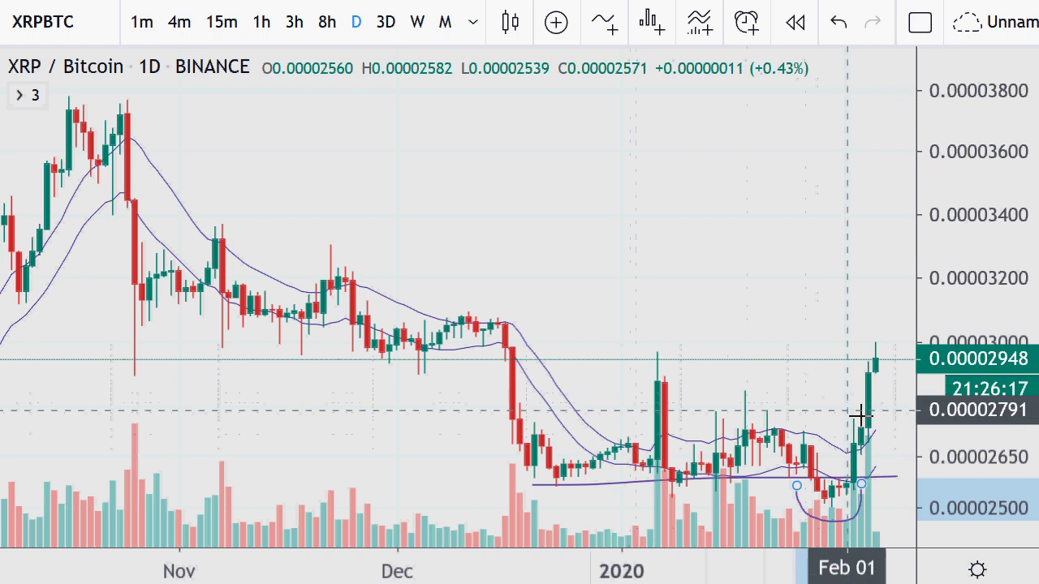
{"action": "left_click_drag", "start_coordinate": [583, 357], "coordinate": [694, 363]}
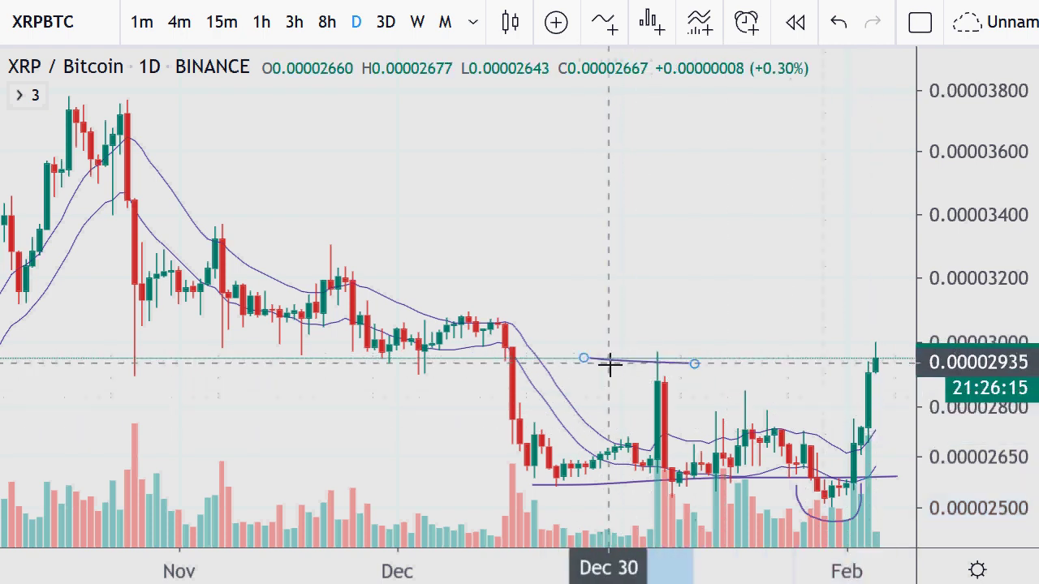
{"action": "left_click_drag", "start_coordinate": [614, 364], "coordinate": [724, 363]}
{"action": "mouse_move", "coordinate": [879, 354]}
{"action": "left_mouse_down"}
{"action": "mouse_move", "coordinate": [849, 382]}
{"action": "mouse_move", "coordinate": [854, 347]}
{"action": "left_mouse_up"}
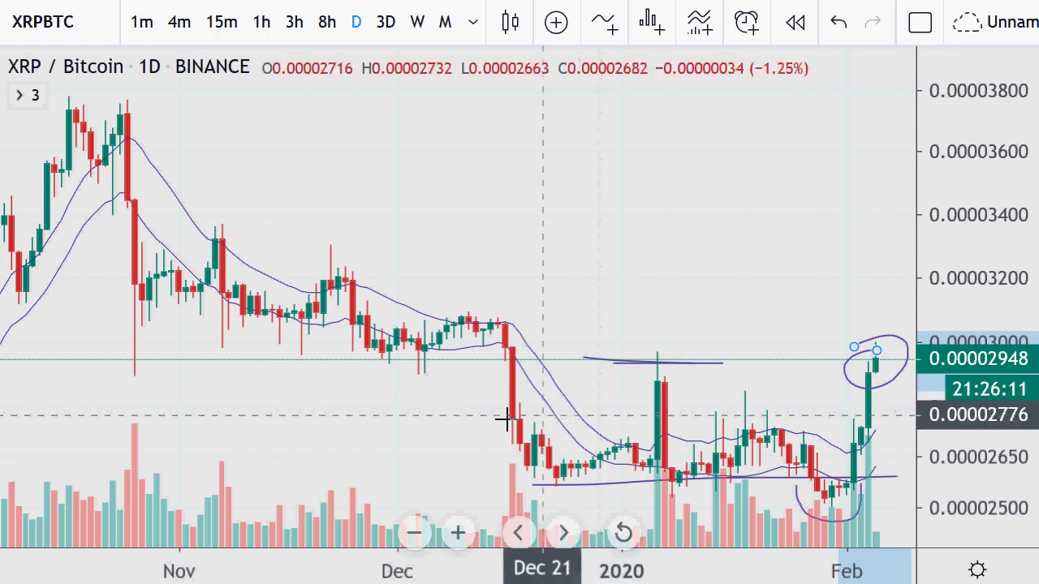
Step: Draw diagonal brush strokes beneath the November and December lows and a long horizontal stroke through them near 0.0000299
{"action": "mouse_move", "coordinate": [443, 418]}
{"action": "left_mouse_down"}
{"action": "mouse_move", "coordinate": [406, 379]}
{"action": "mouse_move", "coordinate": [310, 331]}
{"action": "left_mouse_up"}
{"action": "left_click_drag", "start_coordinate": [236, 346], "coordinate": [215, 325]}
{"action": "left_click_drag", "start_coordinate": [200, 378], "coordinate": [120, 315]}
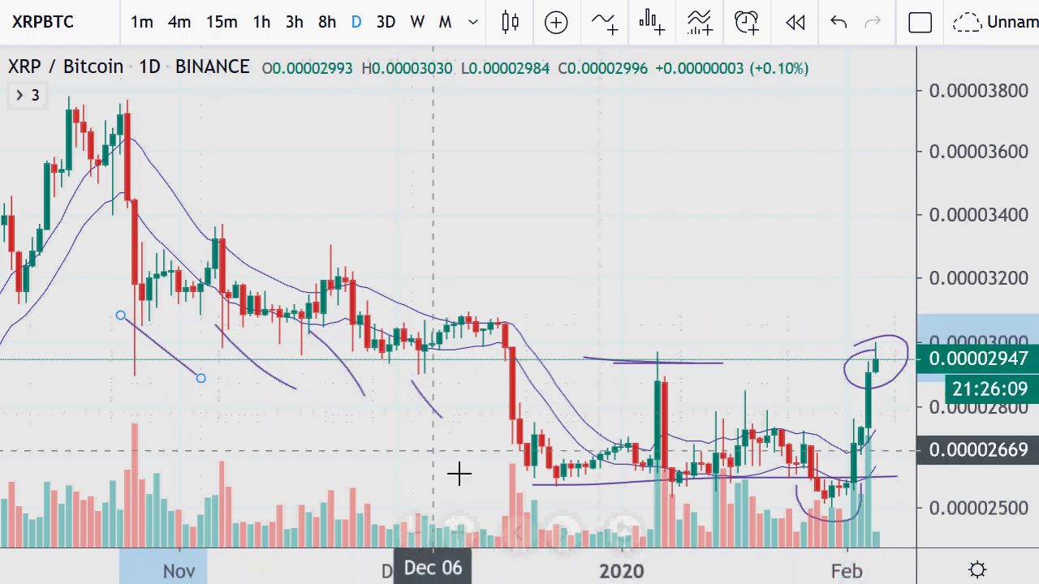
{"action": "left_click_drag", "start_coordinate": [75, 344], "coordinate": [527, 357]}
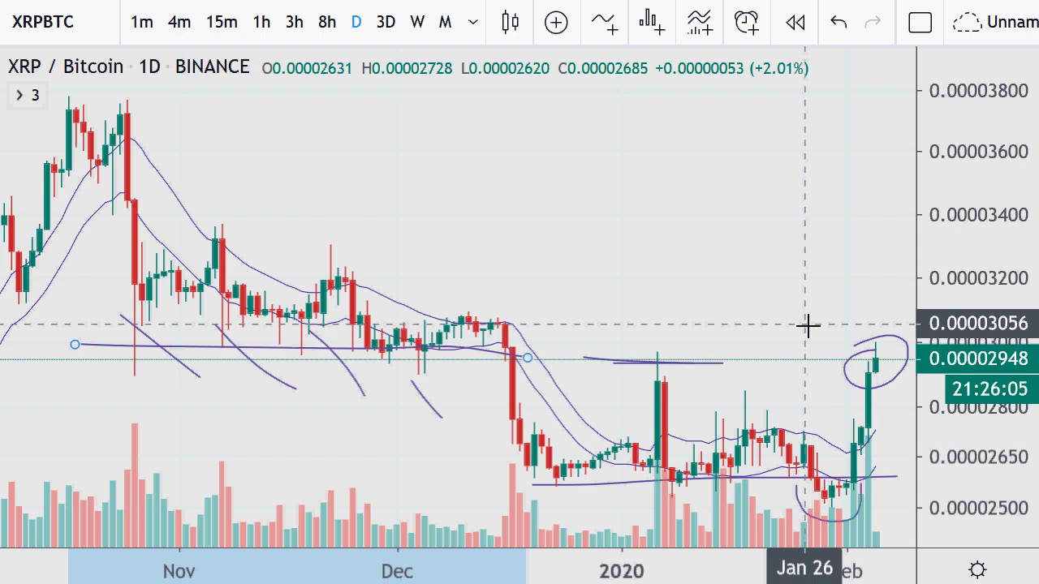
Step: Mark potential levels above the latest candle with short strokes near 0.0000305 and between about 0.0000324 and 0.0000348
{"action": "left_click_drag", "start_coordinate": [846, 323], "coordinate": [902, 327]}
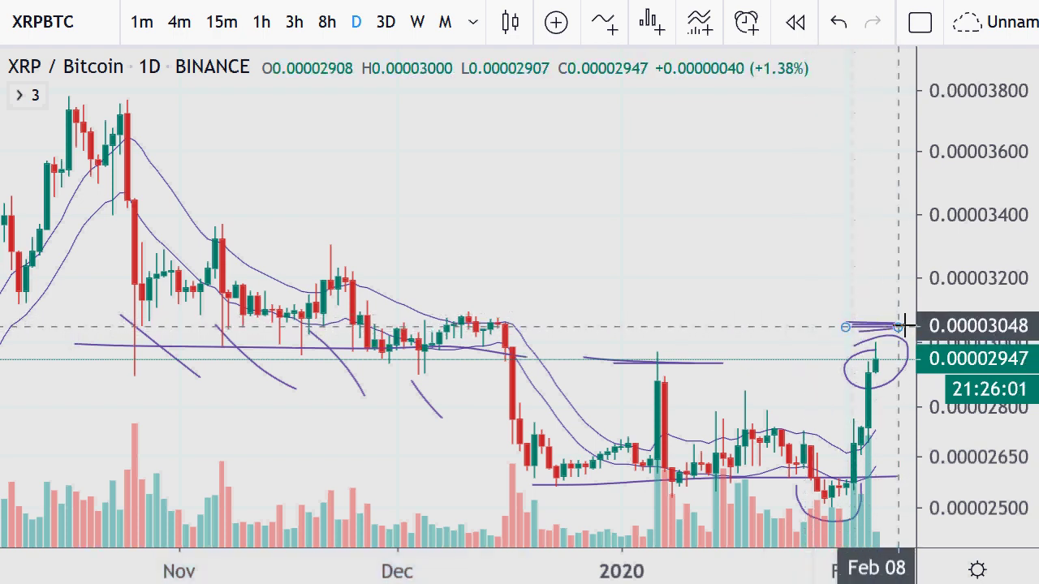
{"action": "scroll", "coordinate": [852, 295], "scroll_direction": "down", "scroll_amount": 3}
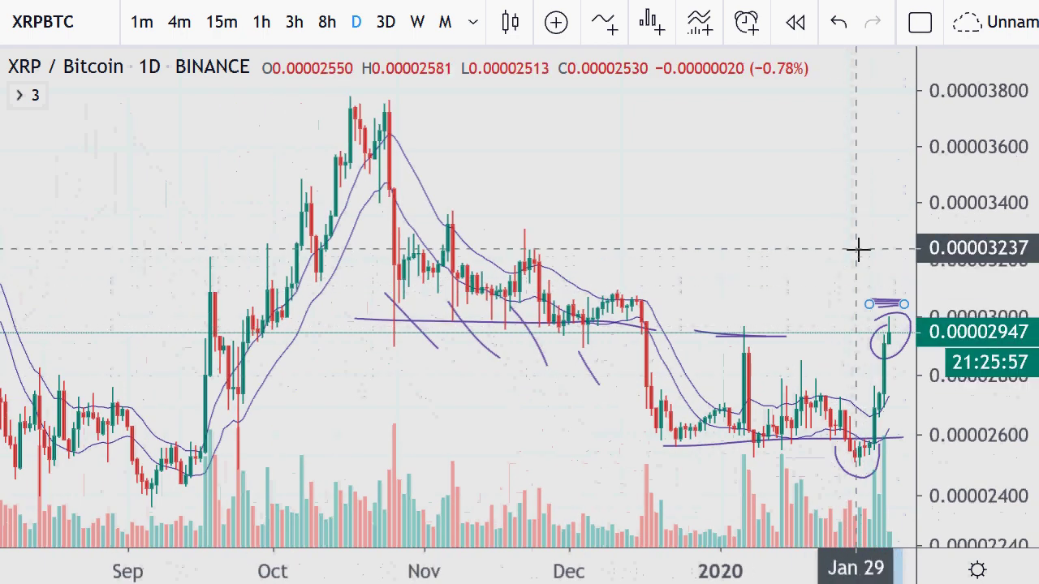
{"action": "mouse_move", "coordinate": [861, 246]}
{"action": "left_mouse_down"}
{"action": "mouse_move", "coordinate": [918, 240]}
{"action": "mouse_move", "coordinate": [908, 228]}
{"action": "left_mouse_up"}
{"action": "left_click_drag", "start_coordinate": [874, 216], "coordinate": [914, 203]}
{"action": "left_click_drag", "start_coordinate": [860, 183], "coordinate": [890, 178]}
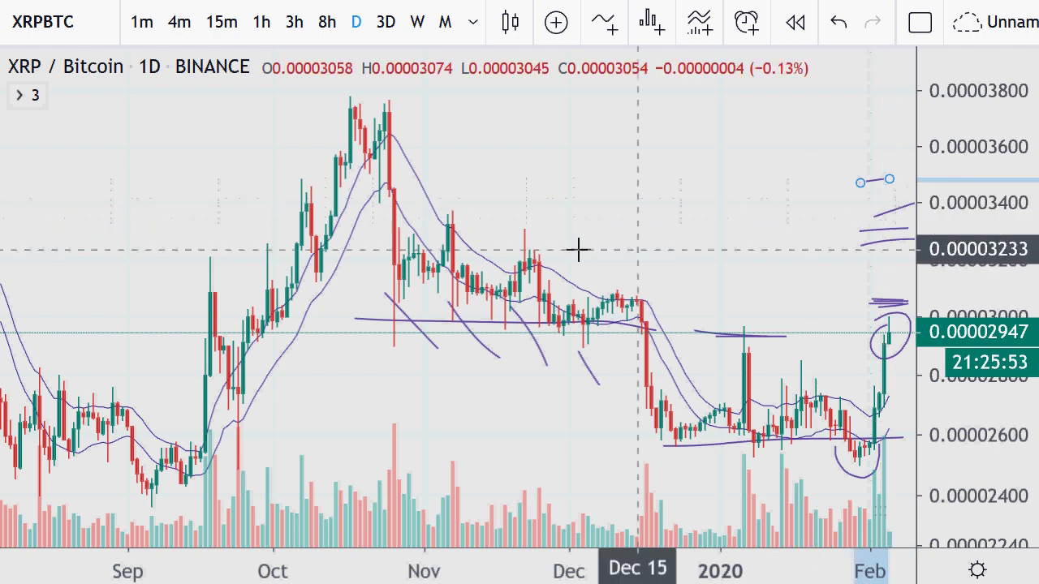
Step: Mark the November highs near 0.0000328, the late January low and the October peaks near 0.000038 with brush strokes
{"action": "left_click_drag", "start_coordinate": [390, 235], "coordinate": [691, 235]}
{"action": "left_click_drag", "start_coordinate": [501, 240], "coordinate": [686, 232]}
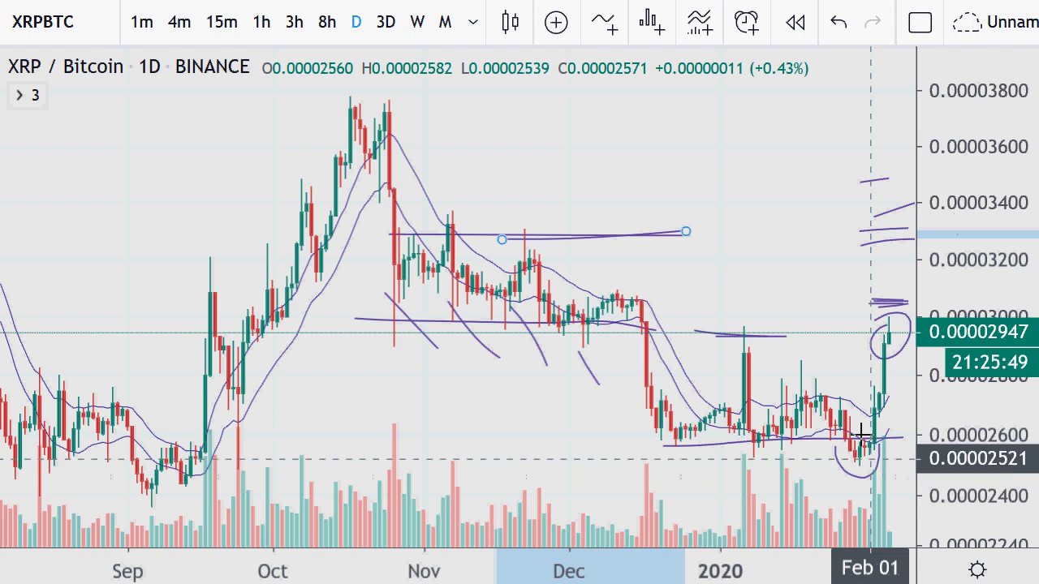
{"action": "left_click", "coordinate": [880, 480]}
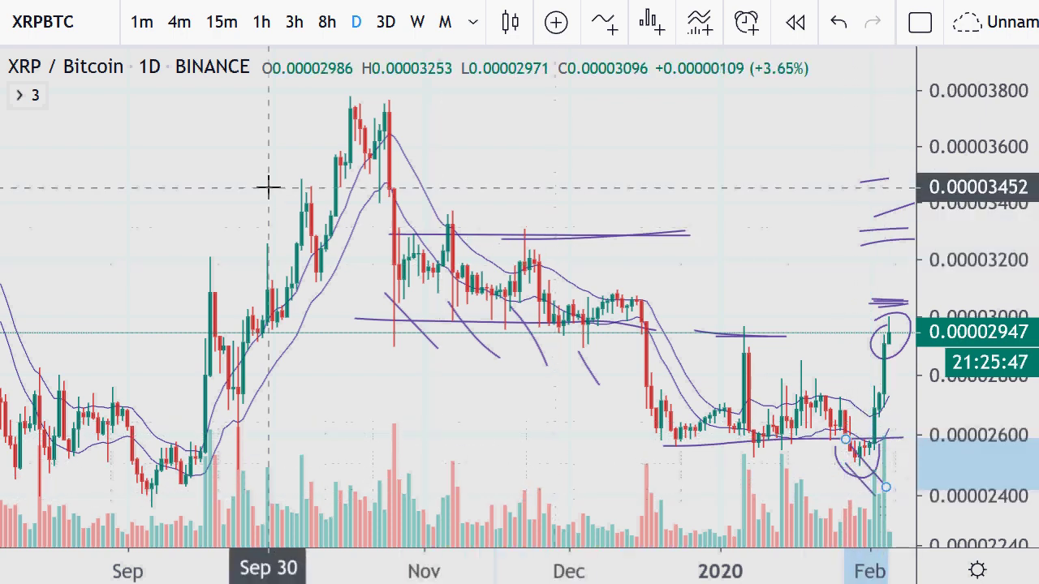
{"action": "left_click_drag", "start_coordinate": [287, 111], "coordinate": [501, 90]}
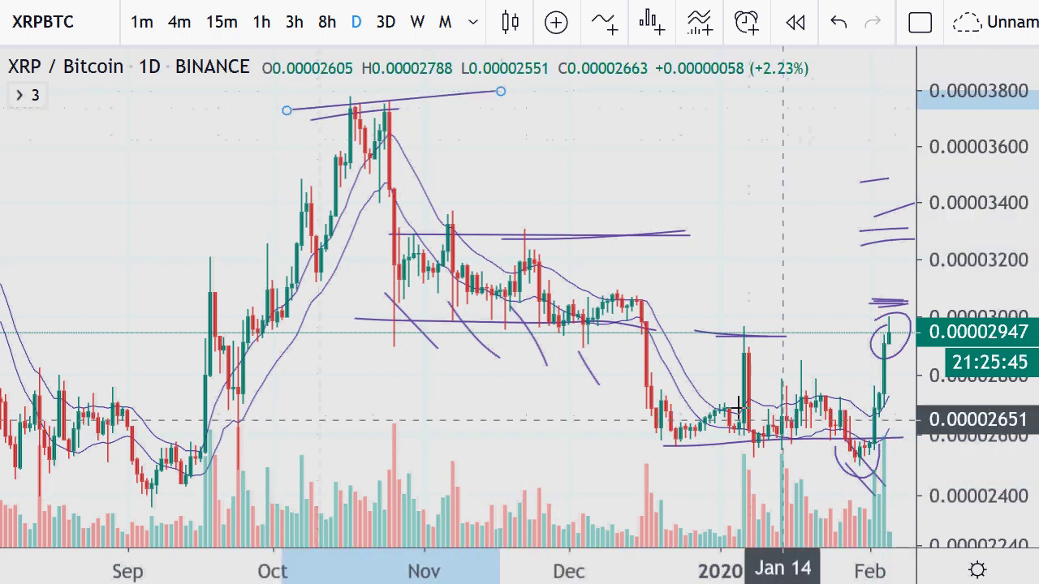
Step: Draw repeated horizontal strokes across the January candles between about 0.0000266 and 0.000028
{"action": "left_click_drag", "start_coordinate": [692, 405], "coordinate": [916, 382]}
{"action": "mouse_move", "coordinate": [708, 380]}
{"action": "left_mouse_down"}
{"action": "mouse_move", "coordinate": [916, 374]}
{"action": "mouse_move", "coordinate": [828, 388]}
{"action": "mouse_move", "coordinate": [915, 388]}
{"action": "left_mouse_up"}
{"action": "left_click_drag", "start_coordinate": [756, 392], "coordinate": [915, 389]}
{"action": "left_click_drag", "start_coordinate": [693, 405], "coordinate": [915, 418]}
{"action": "left_click_drag", "start_coordinate": [792, 376], "coordinate": [916, 374]}
{"action": "left_click_drag", "start_coordinate": [688, 413], "coordinate": [915, 410]}
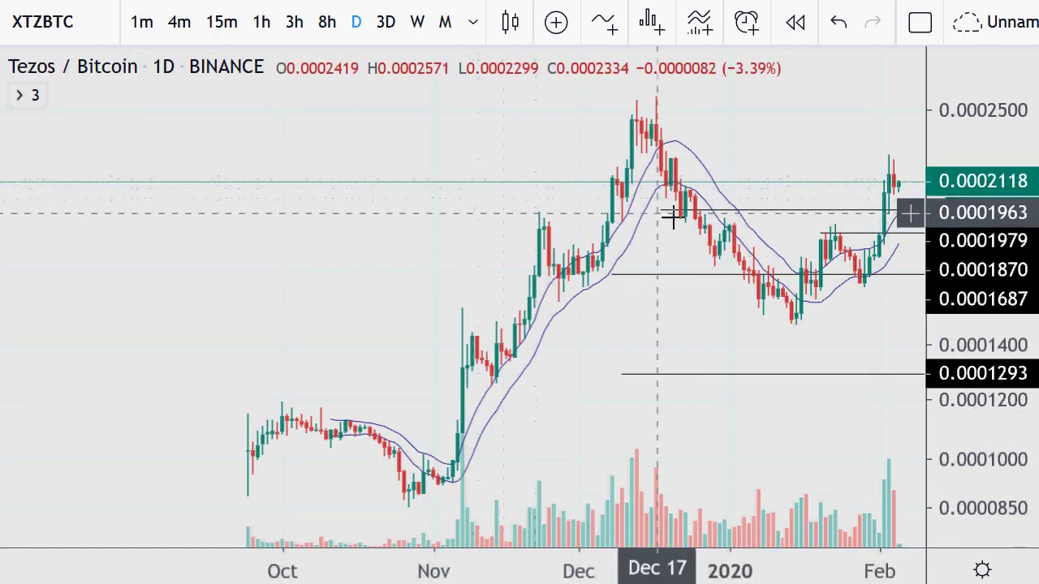
Step: Examine the recent Tezos / Bitcoin price action on the daily and one-hour timeframes, and return to the daily chart
{"action": "scroll", "coordinate": [409, 365], "scroll_direction": "up", "scroll_amount": 3}
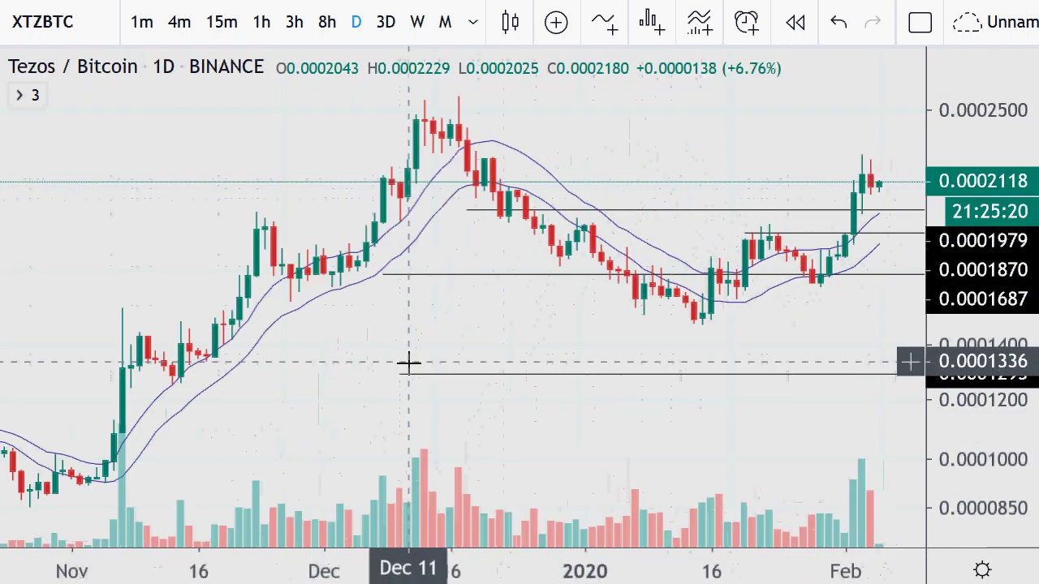
{"action": "scroll", "coordinate": [408, 364], "scroll_direction": "up", "scroll_amount": 3}
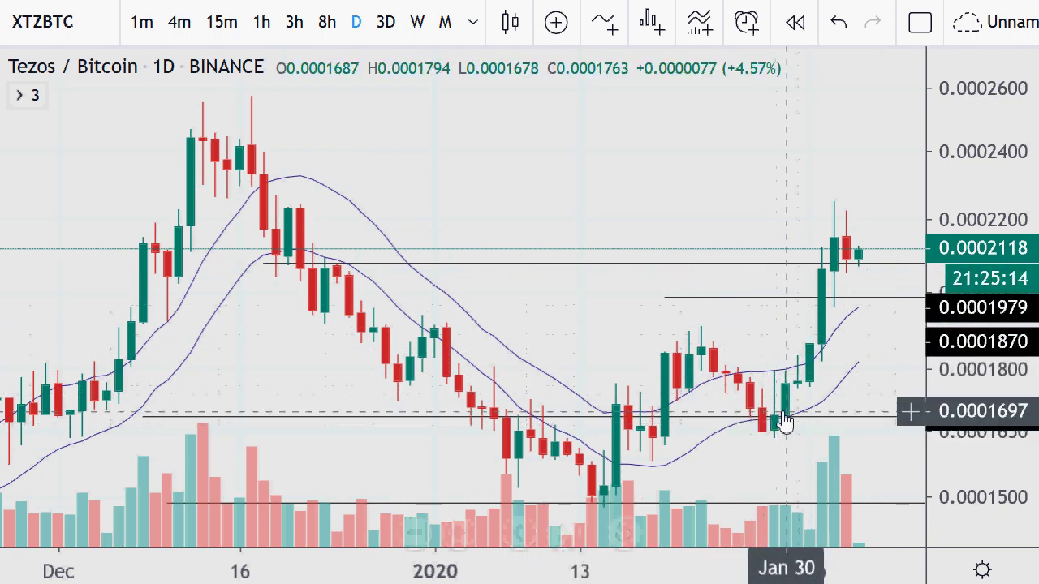
{"action": "left_click", "coordinate": [279, 22]}
{"action": "scroll", "coordinate": [672, 211], "scroll_direction": "down", "scroll_amount": 5}
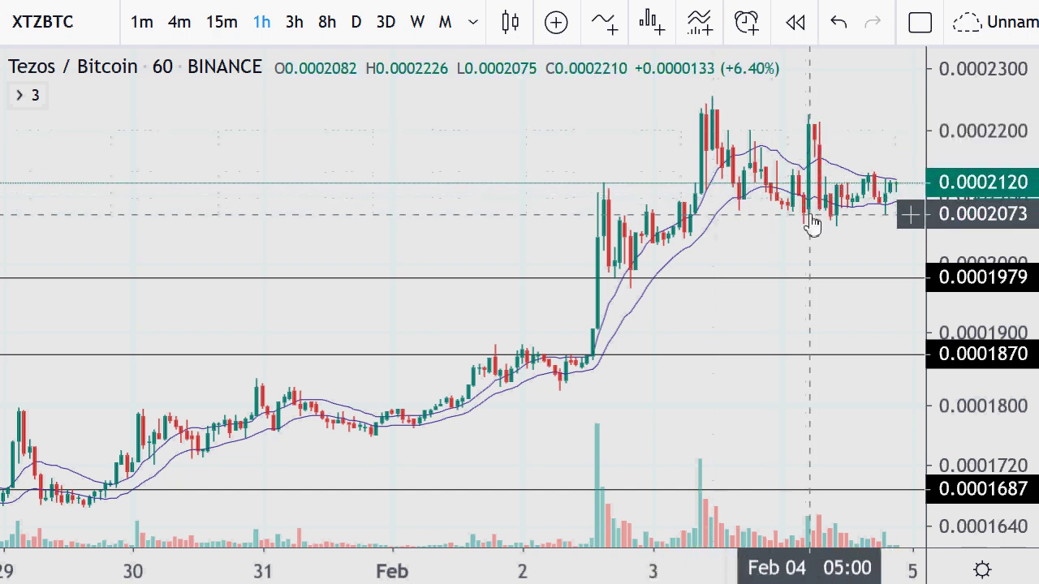
{"action": "scroll", "coordinate": [828, 198], "scroll_direction": "up", "scroll_amount": 4}
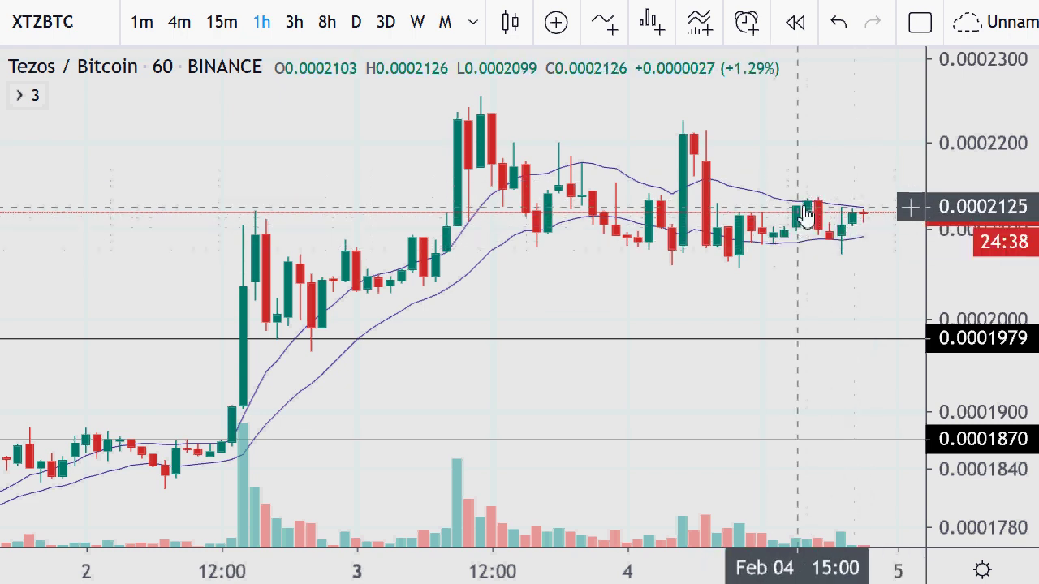
{"action": "scroll", "coordinate": [801, 204], "scroll_direction": "down", "scroll_amount": 3}
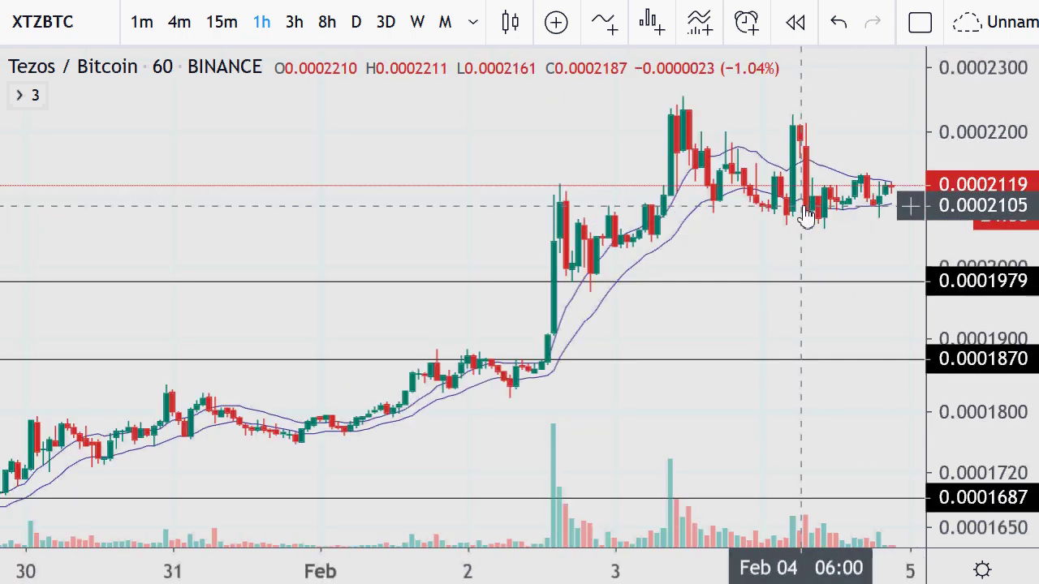
{"action": "left_click", "coordinate": [357, 22]}
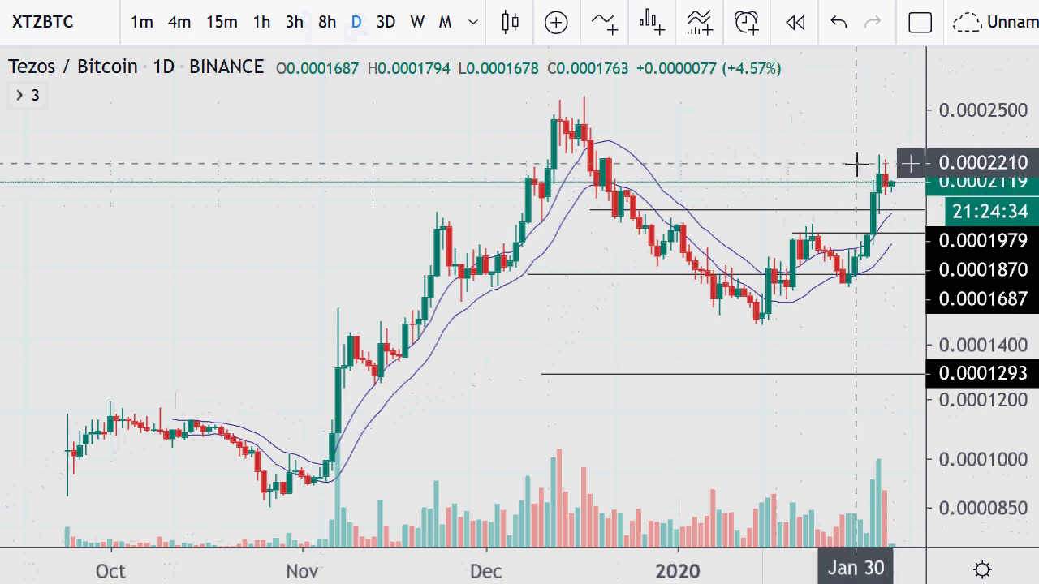
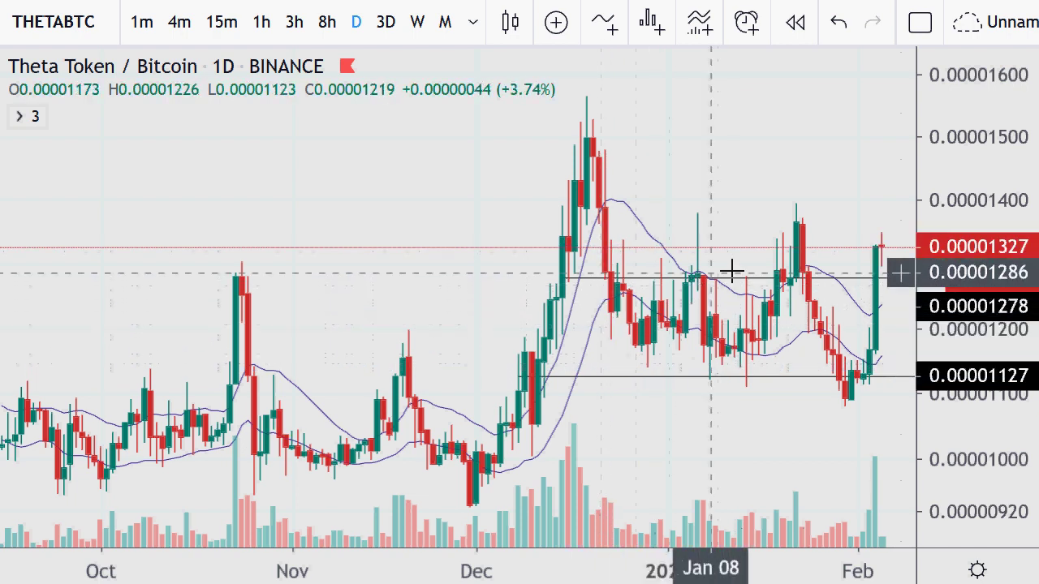
Step: Examine the Theta Token / Bitcoin daily chart from the recent candles back through its full price history
{"action": "scroll", "coordinate": [799, 260], "scroll_direction": "up", "scroll_amount": 3}
{"action": "scroll", "coordinate": [745, 276], "scroll_direction": "up", "scroll_amount": 2}
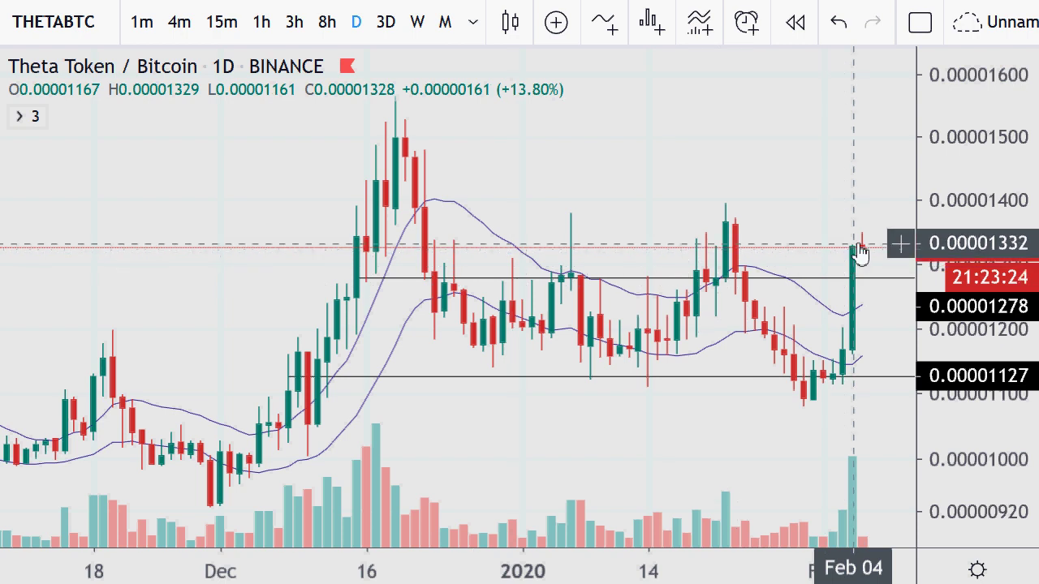
{"action": "scroll", "coordinate": [800, 293], "scroll_direction": "down", "scroll_amount": 3}
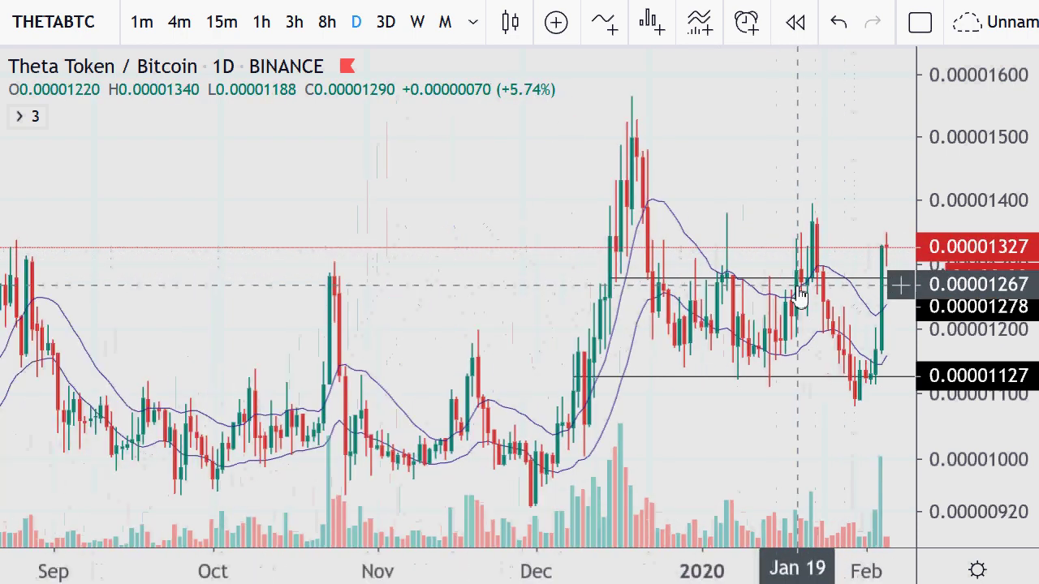
{"action": "scroll", "coordinate": [730, 385], "scroll_direction": "down", "scroll_amount": 3}
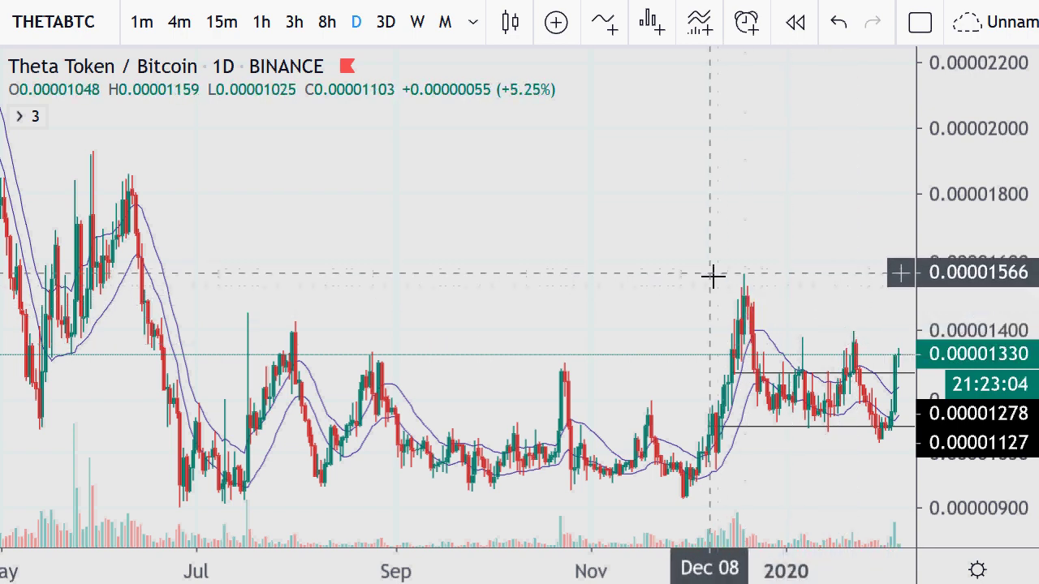
{"action": "scroll", "coordinate": [711, 289], "scroll_direction": "down", "scroll_amount": 3}
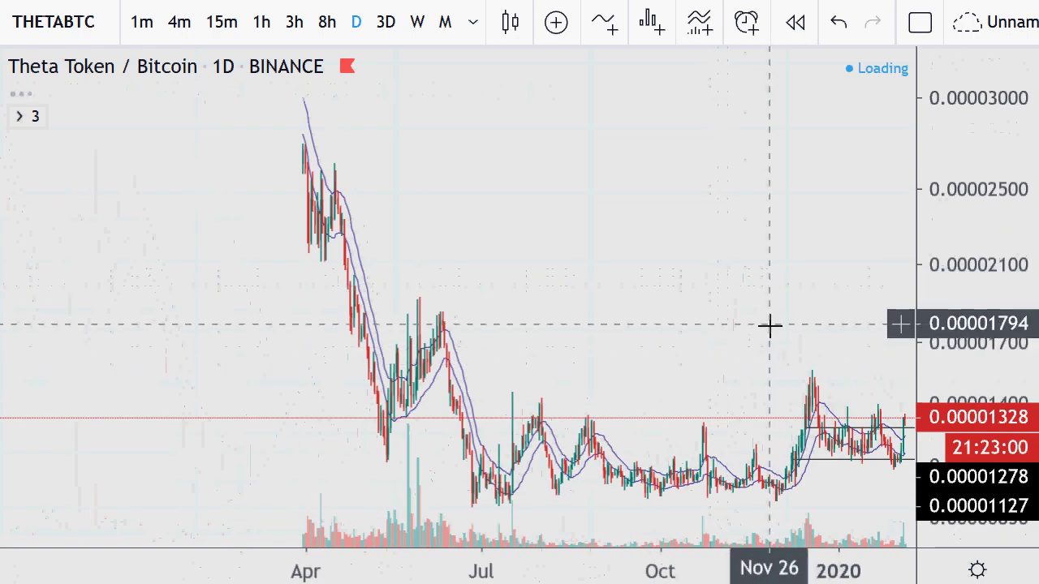
{"action": "scroll", "coordinate": [770, 325], "scroll_direction": "up", "scroll_amount": 2}
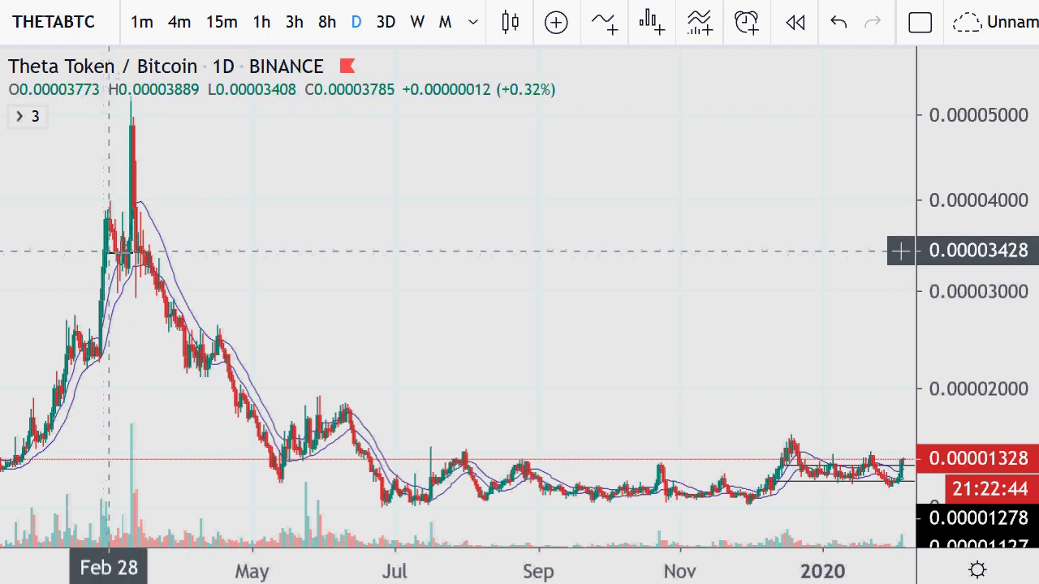
{"action": "scroll", "coordinate": [118, 250], "scroll_direction": "down", "scroll_amount": 4}
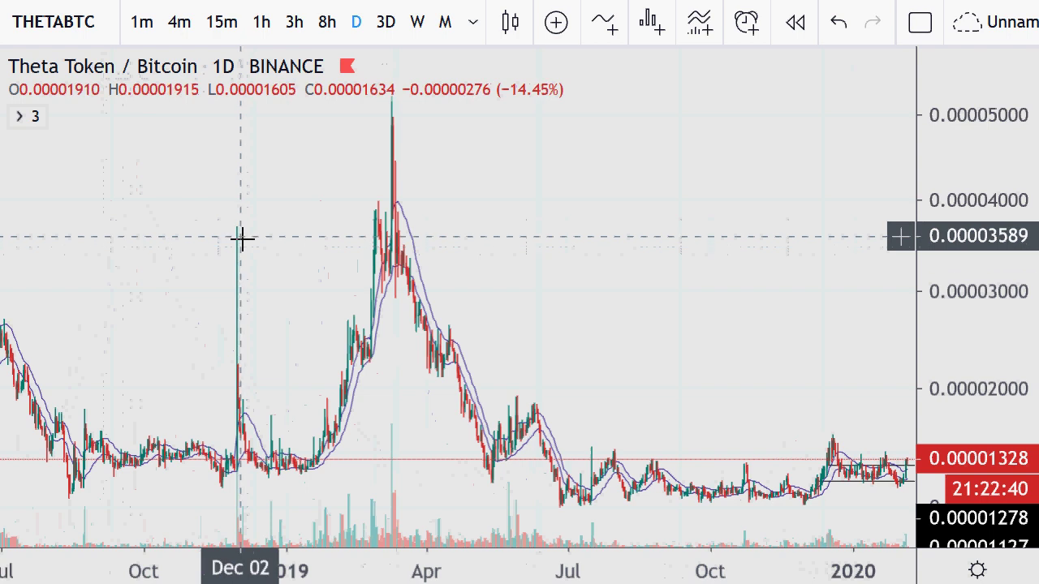
{"action": "scroll", "coordinate": [241, 236], "scroll_direction": "down", "scroll_amount": 3}
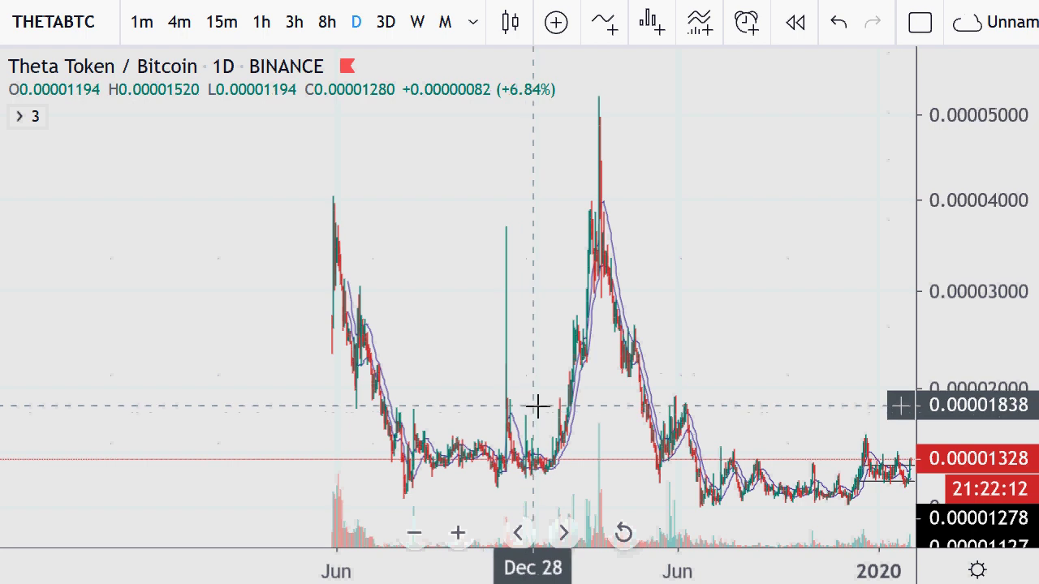
Step: Examine the Hedera Hashgraph / Bitcoin daily chart from its launch spike through the decline to the early February rise
{"action": "scroll", "coordinate": [538, 389], "scroll_direction": "up", "scroll_amount": 2}
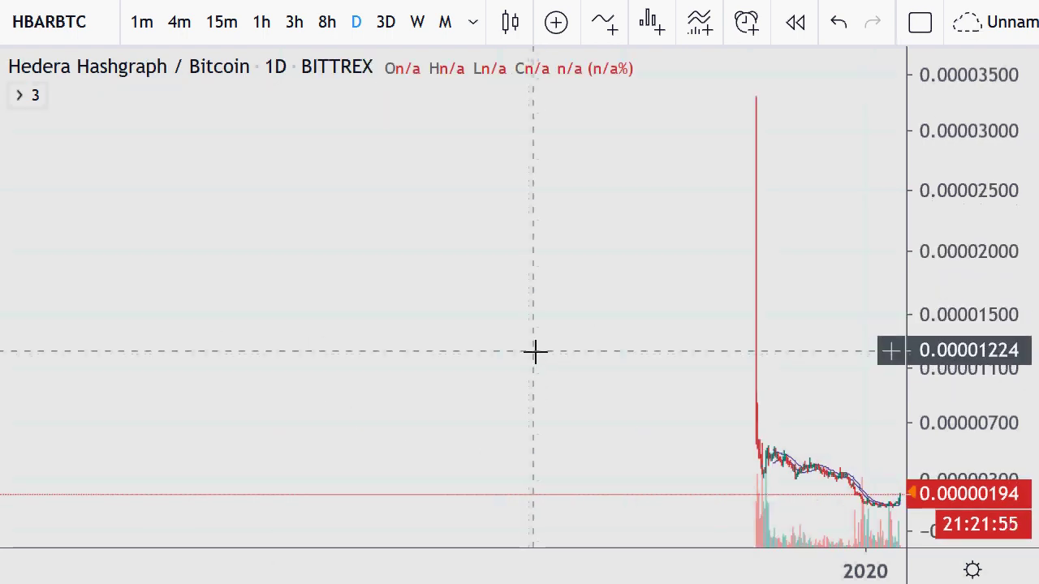
{"action": "scroll", "coordinate": [529, 343], "scroll_direction": "up", "scroll_amount": 5}
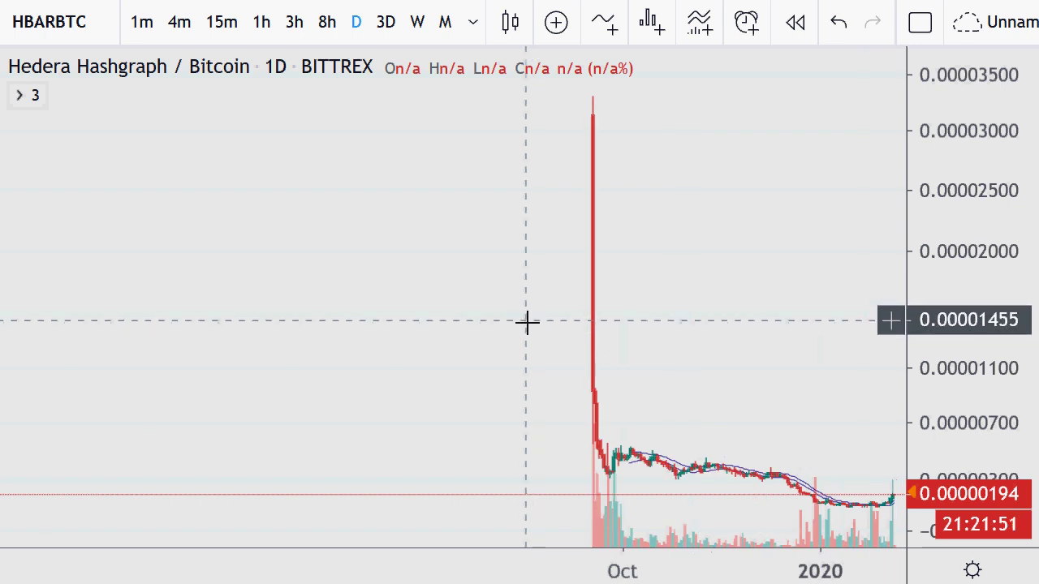
{"action": "scroll", "coordinate": [530, 320], "scroll_direction": "up", "scroll_amount": 8}
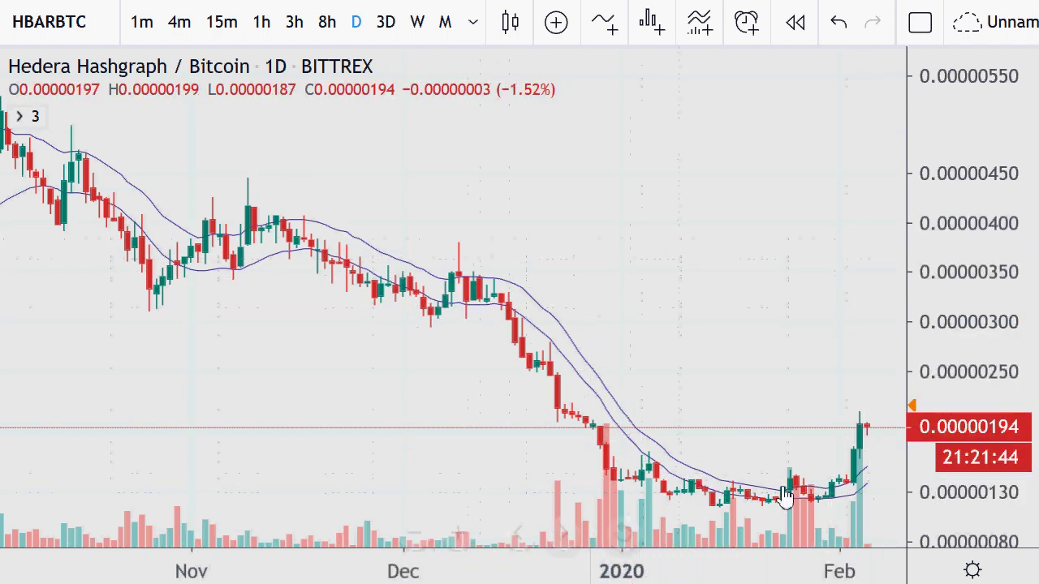
{"action": "scroll", "coordinate": [478, 233], "scroll_direction": "down", "scroll_amount": 2}
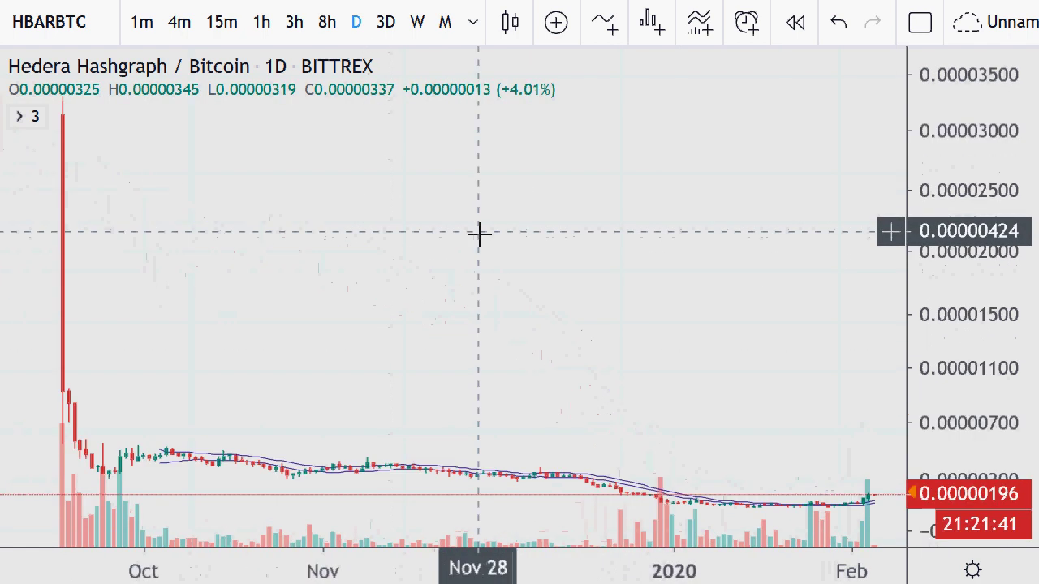
{"action": "scroll", "coordinate": [478, 234], "scroll_direction": "up", "scroll_amount": 1}
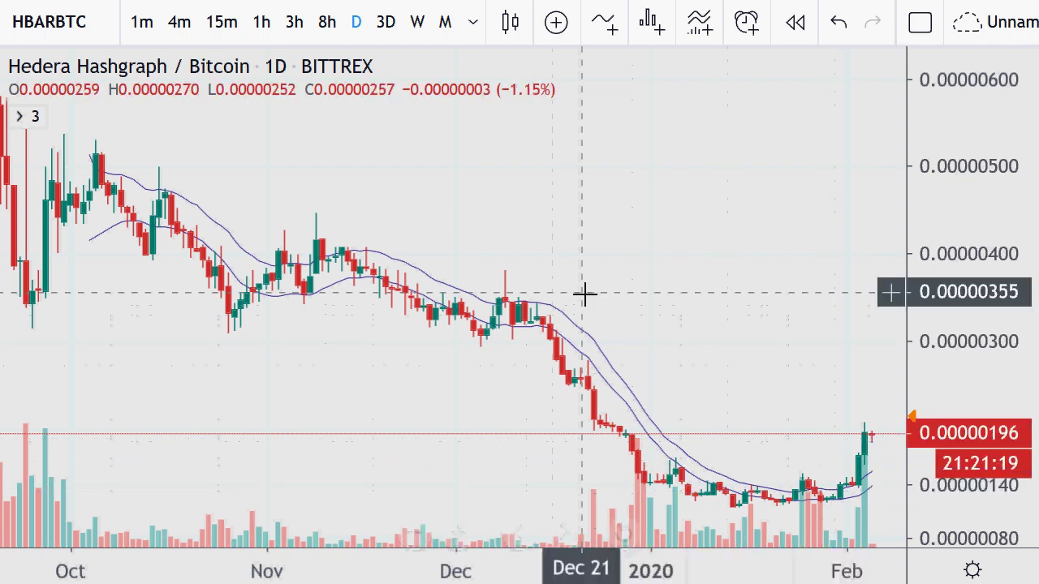
{"action": "scroll", "coordinate": [587, 292], "scroll_direction": "up", "scroll_amount": 5}
Step: Sketch the late January consolidation on the Bitcoin Cash chart with a loop, hatching and converging lines toward about 0.042, and clear the drawings
{"action": "scroll", "coordinate": [690, 268], "scroll_direction": "down", "scroll_amount": 4}
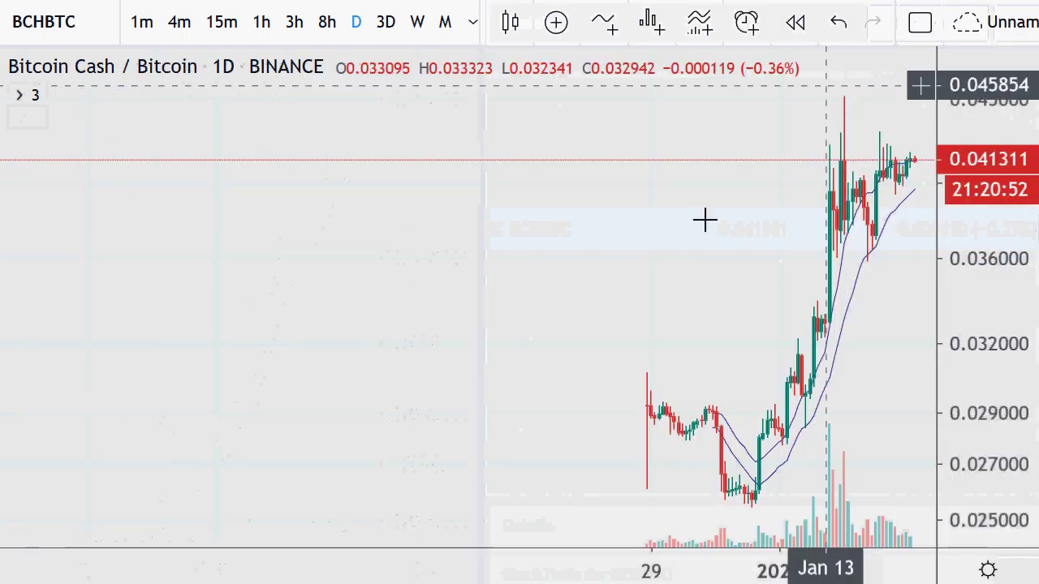
{"action": "scroll", "coordinate": [568, 348], "scroll_direction": "up", "scroll_amount": 3}
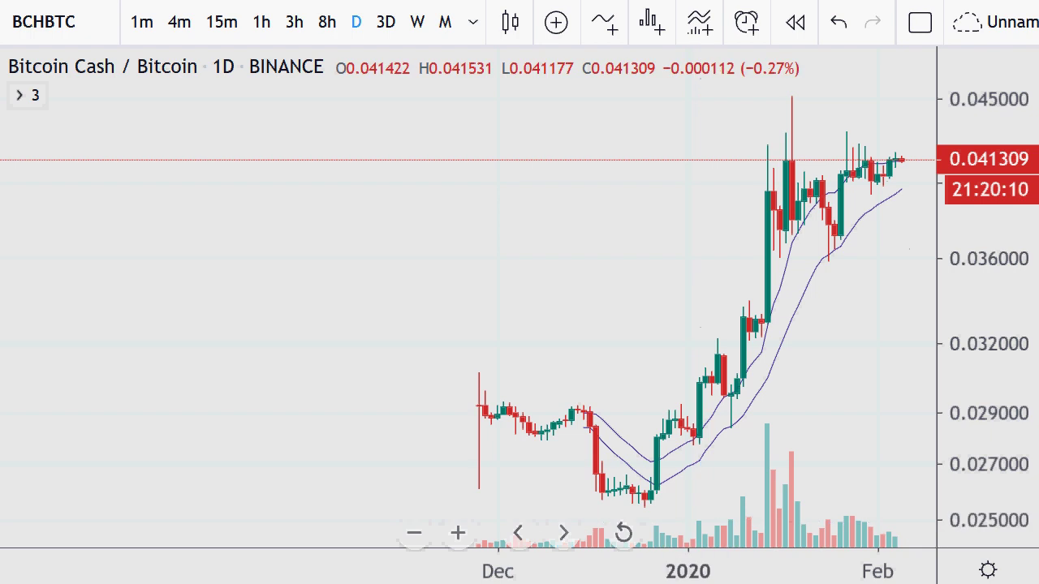
{"action": "mouse_move", "coordinate": [878, 146]}
{"action": "left_mouse_down"}
{"action": "mouse_move", "coordinate": [806, 181]}
{"action": "mouse_move", "coordinate": [882, 189]}
{"action": "left_mouse_up"}
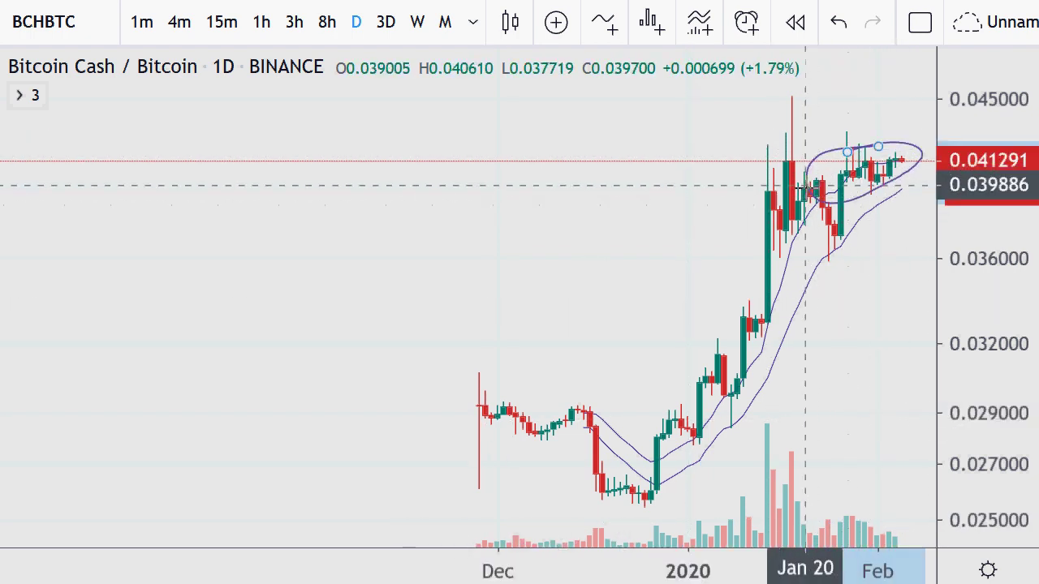
{"action": "mouse_move", "coordinate": [806, 186]}
{"action": "left_mouse_down"}
{"action": "mouse_move", "coordinate": [883, 160]}
{"action": "mouse_move", "coordinate": [909, 163]}
{"action": "mouse_move", "coordinate": [901, 171]}
{"action": "left_mouse_up"}
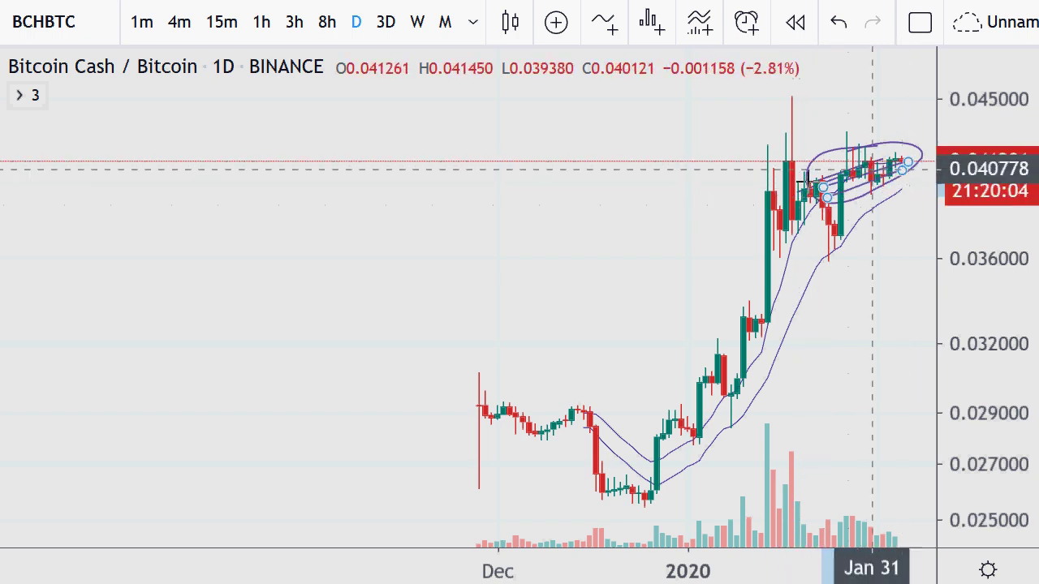
{"action": "left_click_drag", "start_coordinate": [748, 154], "coordinate": [926, 150]}
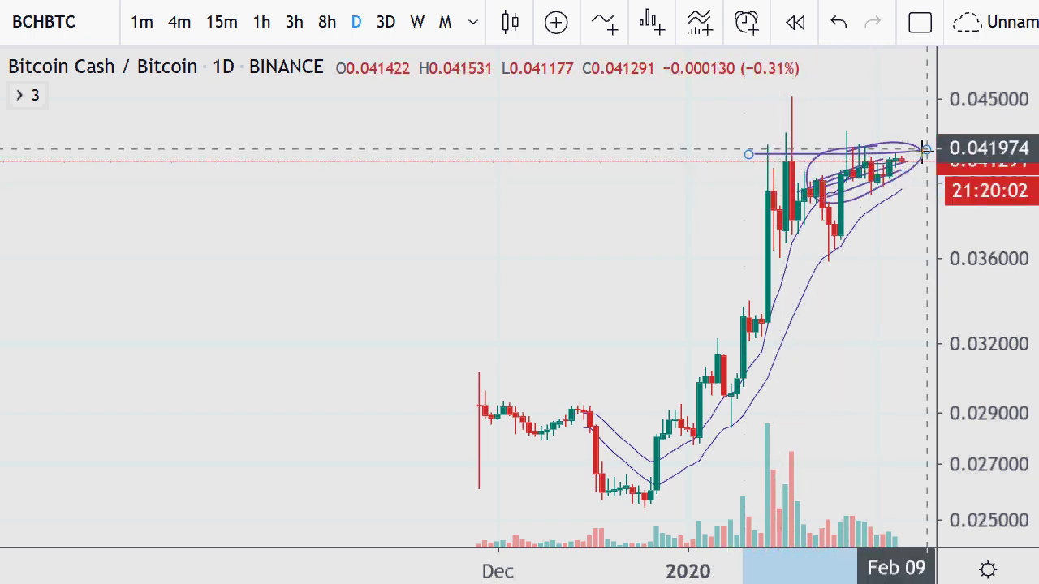
{"action": "left_click_drag", "start_coordinate": [801, 265], "coordinate": [932, 145]}
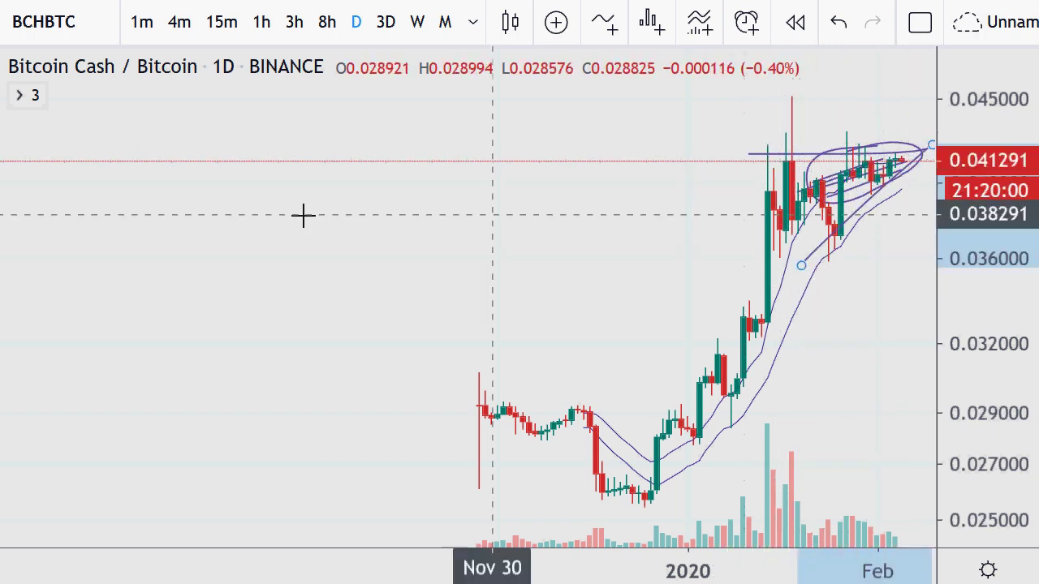
{"action": "right_click", "coordinate": [324, 196]}
{"action": "left_click", "coordinate": [407, 569]}
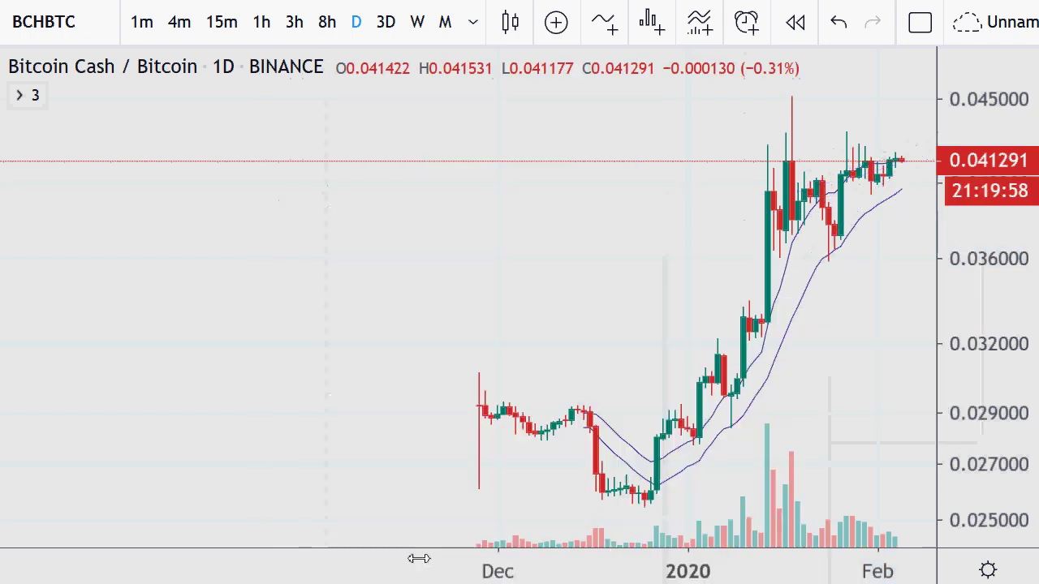
Step: Circle Bitcoin Cash's mid-January peak near 0.045 and mark the January lows near 0.036 to 0.037 with a loop and rising strokes
{"action": "scroll", "coordinate": [442, 276], "scroll_direction": "up", "scroll_amount": 3}
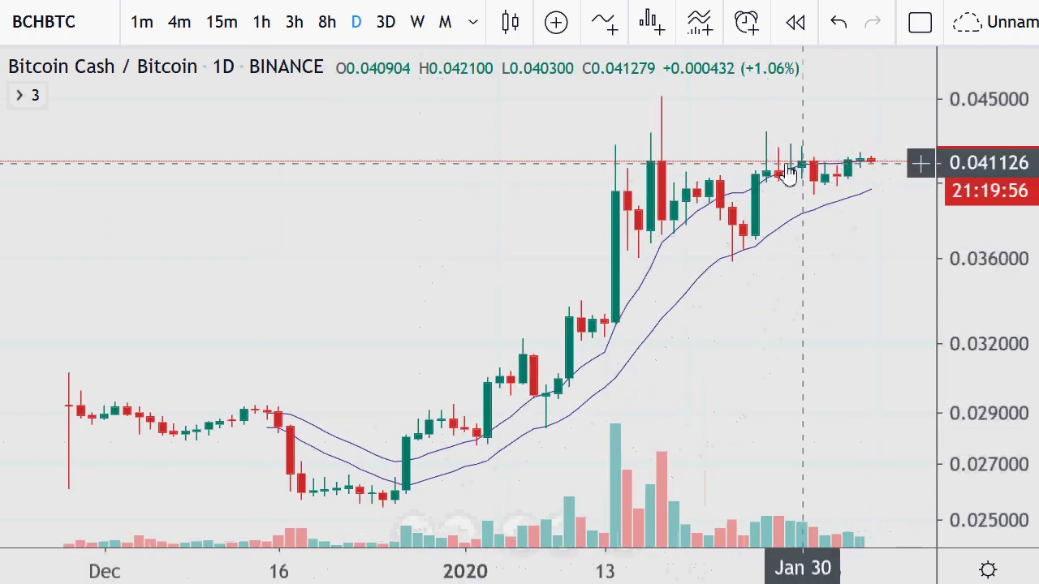
{"action": "scroll", "coordinate": [765, 166], "scroll_direction": "down", "scroll_amount": 3}
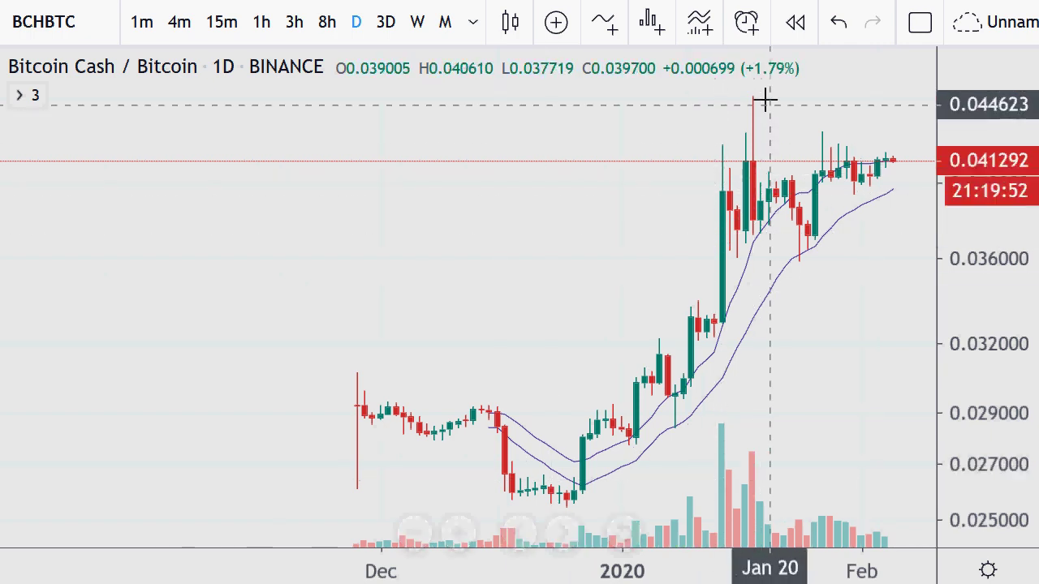
{"action": "left_click_drag", "start_coordinate": [755, 99], "coordinate": [737, 97]}
{"action": "mouse_move", "coordinate": [766, 239]}
{"action": "left_mouse_down"}
{"action": "mouse_move", "coordinate": [823, 272]}
{"action": "mouse_move", "coordinate": [781, 250]}
{"action": "mouse_move", "coordinate": [886, 234]}
{"action": "left_mouse_up"}
{"action": "left_click_drag", "start_coordinate": [737, 253], "coordinate": [853, 233]}
{"action": "left_click_drag", "start_coordinate": [737, 252], "coordinate": [846, 227]}
Step: Mark the late January highs near 0.043 and the mid-January highs near 0.0425 with short brush strokes
{"action": "left_click_drag", "start_coordinate": [791, 135], "coordinate": [846, 127]}
{"action": "left_click_drag", "start_coordinate": [799, 134], "coordinate": [851, 133]}
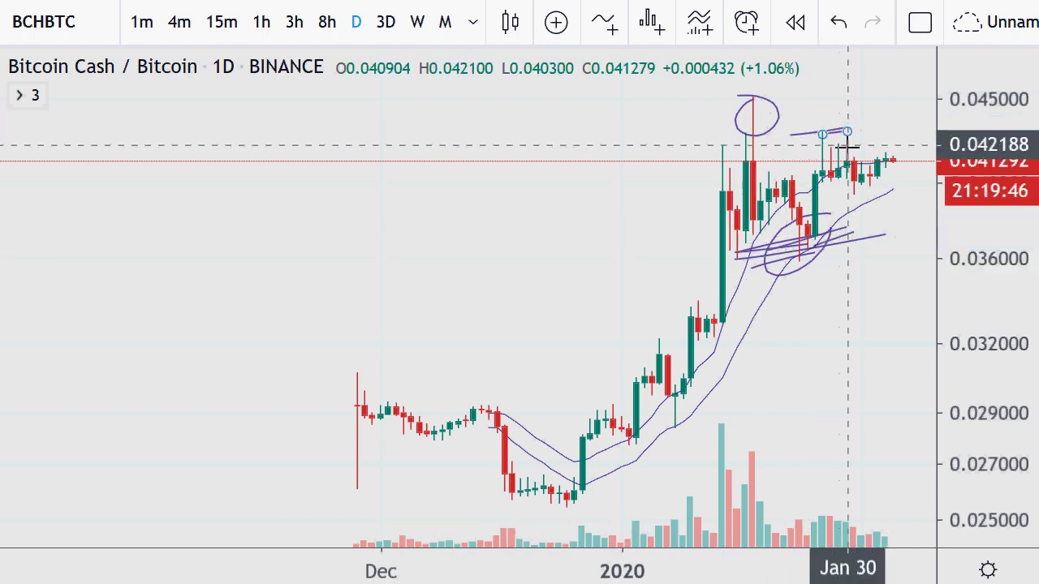
{"action": "left_click_drag", "start_coordinate": [672, 141], "coordinate": [754, 141]}
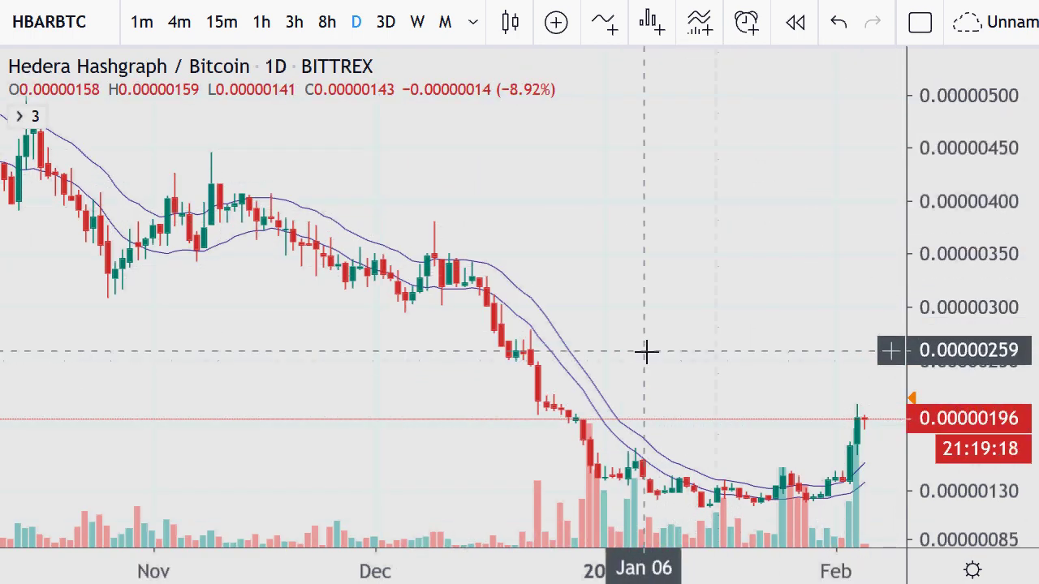
Step: Trace Hedera Hashgraph's decline from mid-December to early January with a brush stroke from about 0.0000032 down to about 0.0000015
{"action": "scroll", "coordinate": [664, 311], "scroll_direction": "down", "scroll_amount": 3}
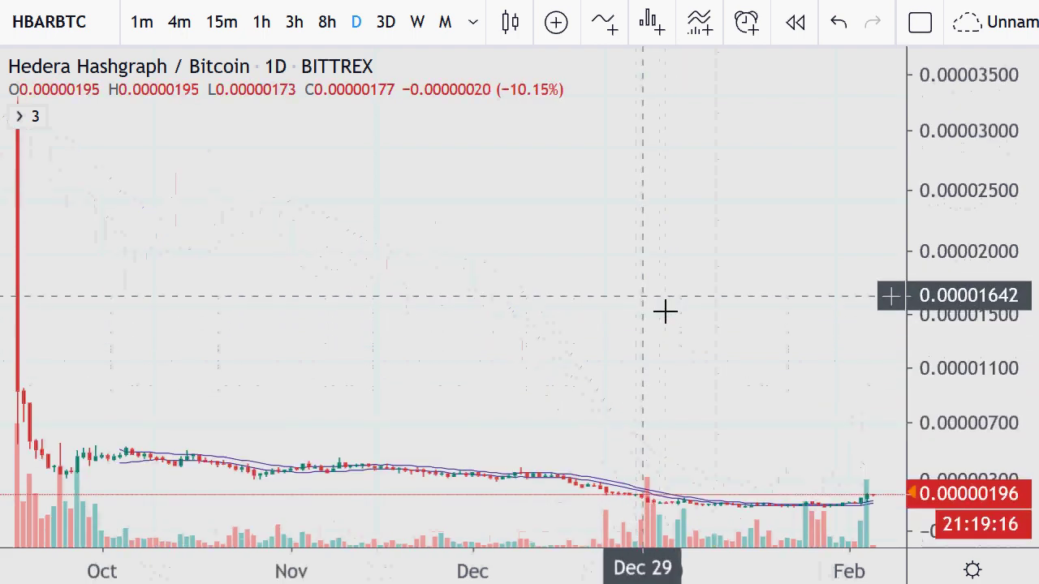
{"action": "scroll", "coordinate": [664, 311], "scroll_direction": "up", "scroll_amount": 3}
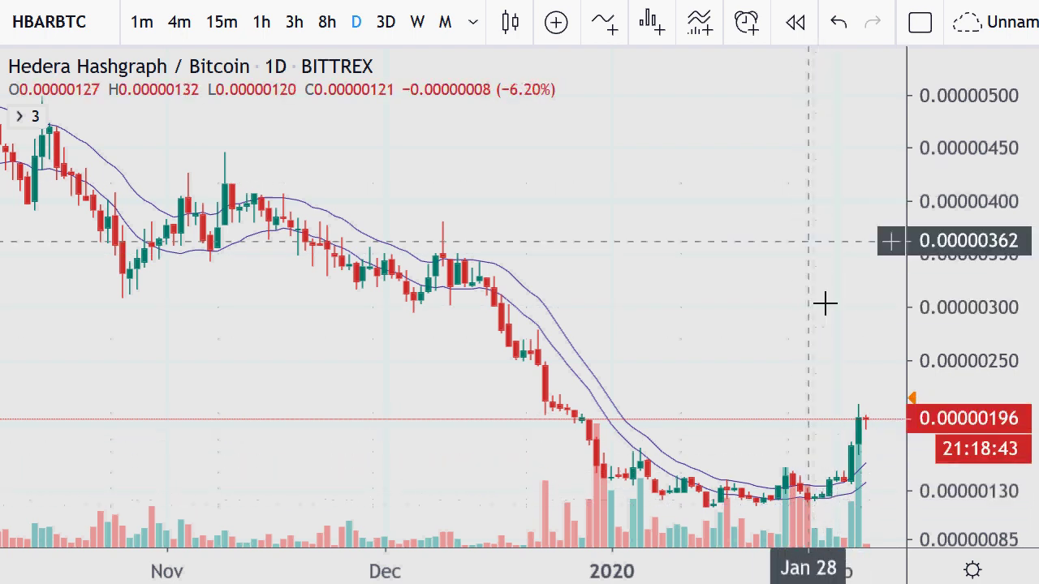
{"action": "scroll", "coordinate": [825, 308], "scroll_direction": "up", "scroll_amount": 3}
{"action": "scroll", "coordinate": [895, 308], "scroll_direction": "up", "scroll_amount": 2}
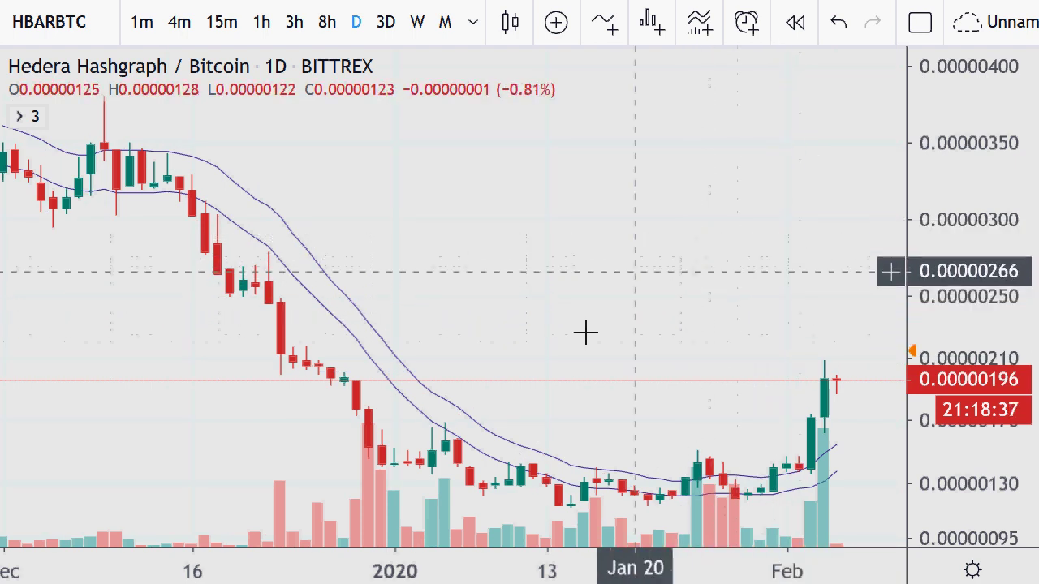
{"action": "mouse_move", "coordinate": [677, 542]}
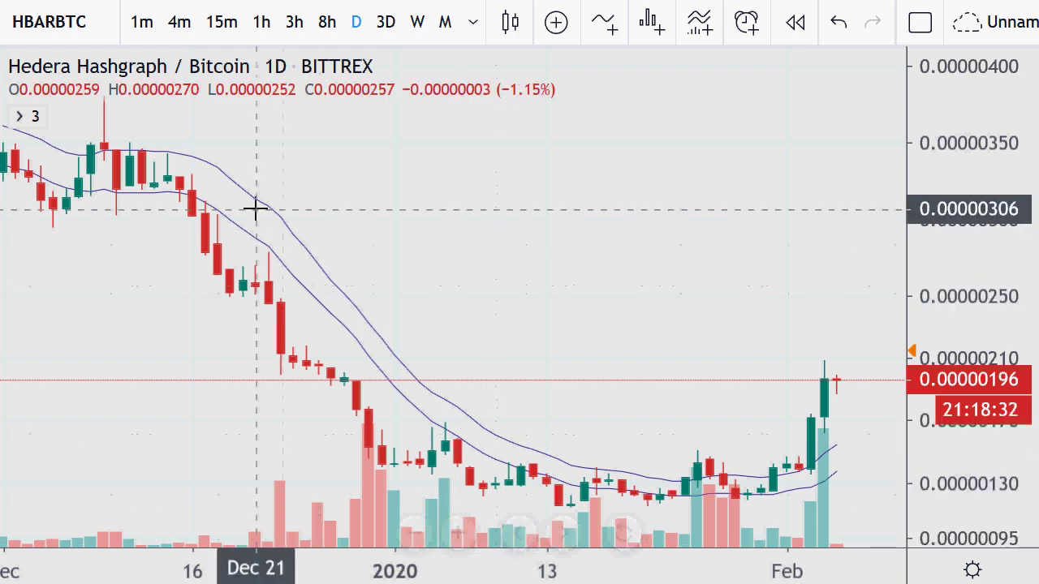
{"action": "left_click_drag", "start_coordinate": [208, 186], "coordinate": [505, 459]}
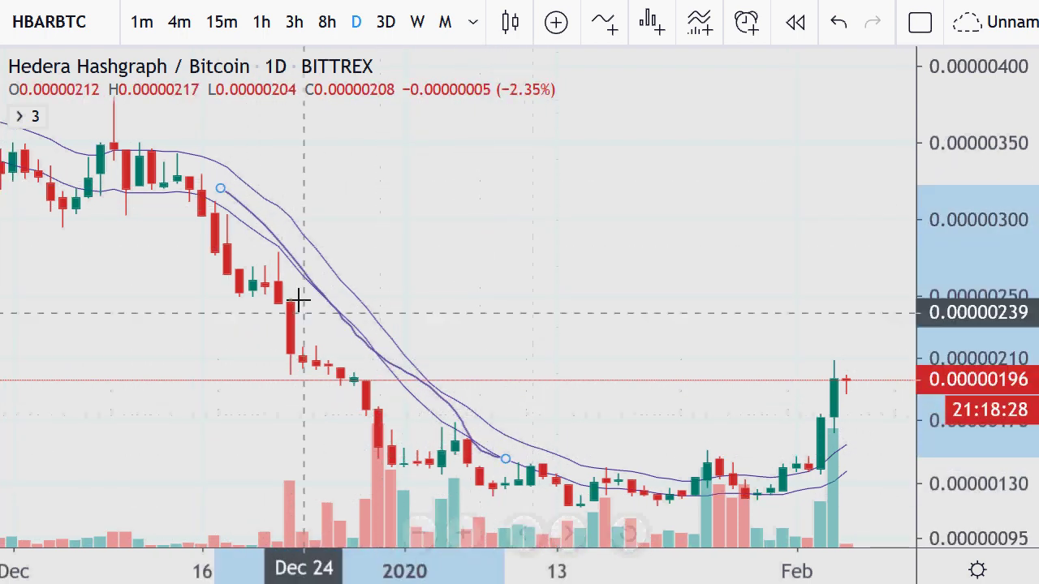
Step: Circle Hedera's mid-December breakdown near 0.0000031, the early January high near 0.0000016, and the two mid-January consolidations near 0.0000013 to 0.0000014
{"action": "mouse_move", "coordinate": [193, 188]}
{"action": "left_mouse_down"}
{"action": "mouse_move", "coordinate": [219, 203]}
{"action": "mouse_move", "coordinate": [199, 188]}
{"action": "left_mouse_up"}
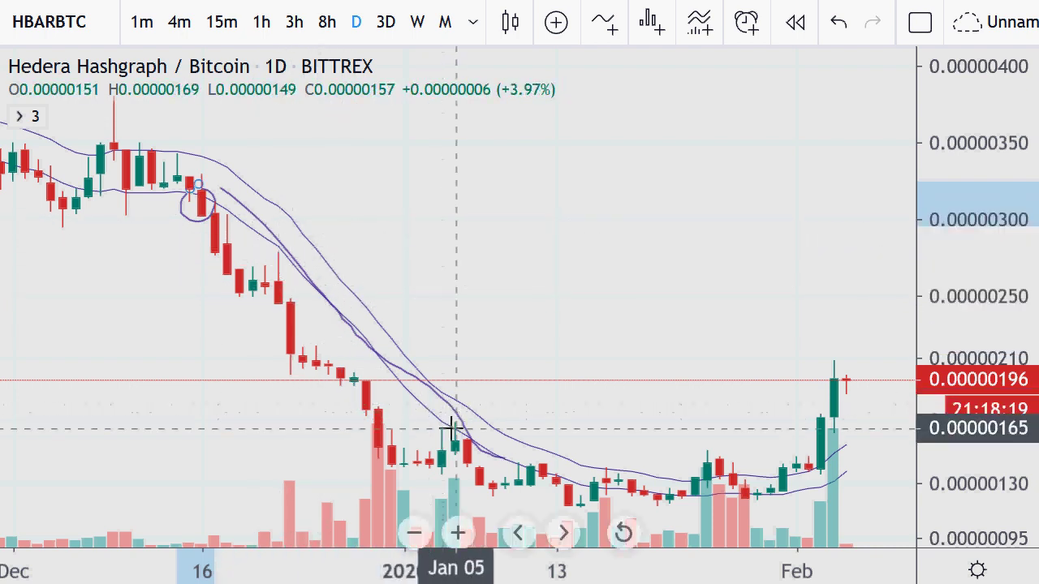
{"action": "mouse_move", "coordinate": [445, 425]}
{"action": "left_mouse_down"}
{"action": "mouse_move", "coordinate": [476, 444]}
{"action": "mouse_move", "coordinate": [455, 421]}
{"action": "left_mouse_up"}
{"action": "left_click_drag", "start_coordinate": [518, 465], "coordinate": [564, 469]}
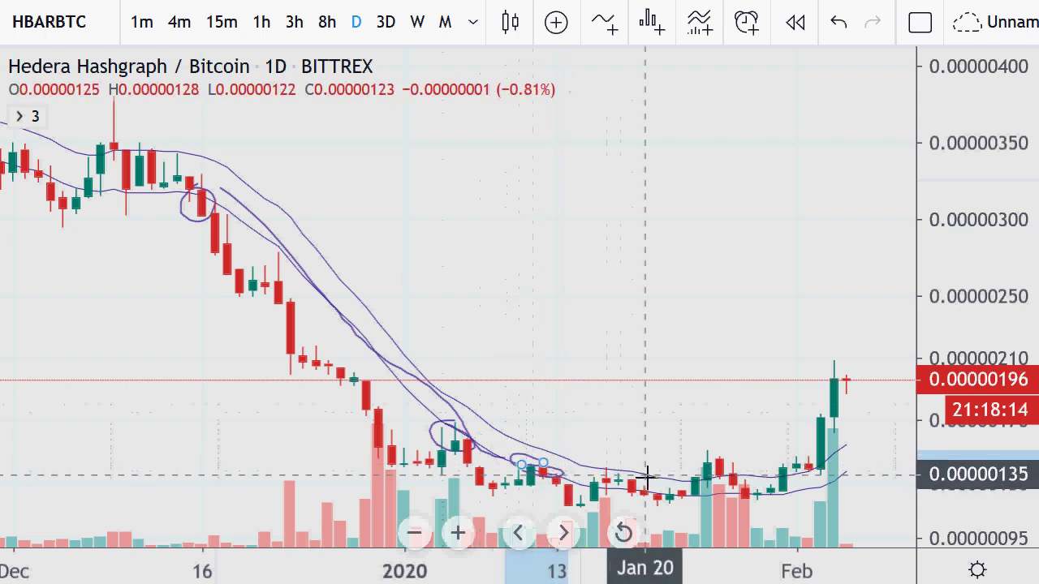
{"action": "mouse_move", "coordinate": [647, 474]}
{"action": "left_mouse_down"}
{"action": "mouse_move", "coordinate": [682, 480]}
{"action": "mouse_move", "coordinate": [598, 466]}
{"action": "mouse_move", "coordinate": [631, 494]}
{"action": "mouse_move", "coordinate": [687, 497]}
{"action": "mouse_move", "coordinate": [671, 470]}
{"action": "mouse_move", "coordinate": [645, 460]}
{"action": "left_mouse_up"}
{"action": "mouse_move", "coordinate": [569, 459]}
{"action": "left_mouse_down"}
{"action": "mouse_move", "coordinate": [666, 469]}
{"action": "mouse_move", "coordinate": [608, 464]}
{"action": "mouse_move", "coordinate": [681, 485]}
{"action": "left_mouse_up"}
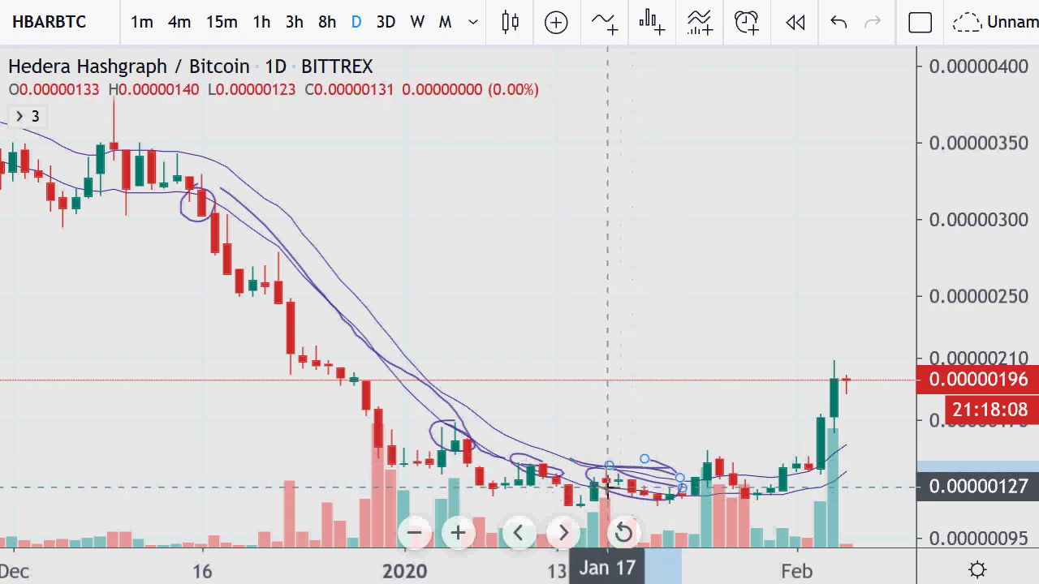
Step: Circle the late January peak near 0.00000145 and trace the flat base around 0.00000125 with brush strokes from mid-January toward early February
{"action": "mouse_move", "coordinate": [607, 487]}
{"action": "left_mouse_down"}
{"action": "mouse_move", "coordinate": [723, 496]}
{"action": "mouse_move", "coordinate": [658, 491]}
{"action": "left_mouse_up"}
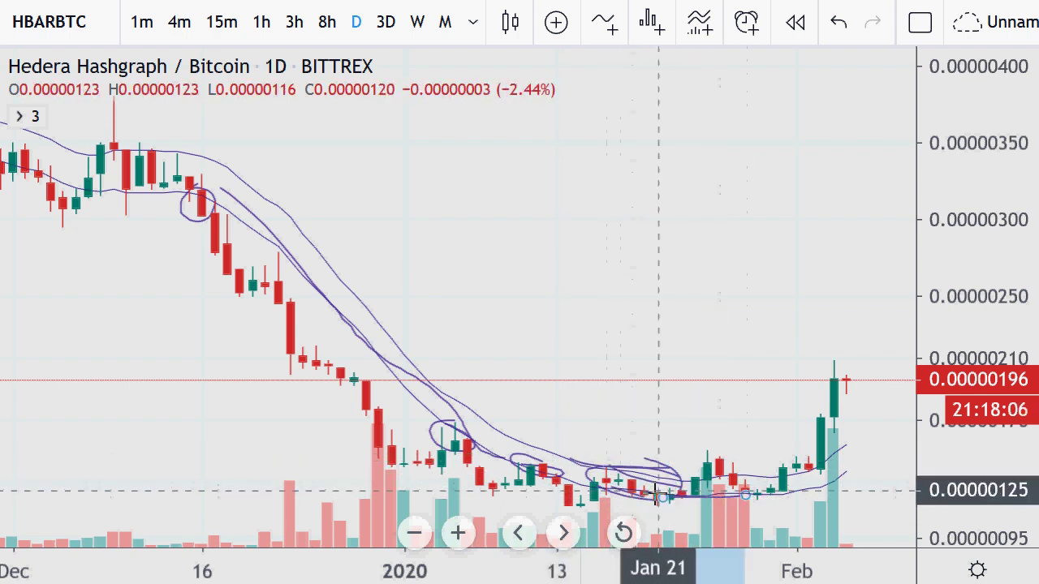
{"action": "mouse_move", "coordinate": [710, 456]}
{"action": "left_mouse_down"}
{"action": "mouse_move", "coordinate": [700, 473]}
{"action": "mouse_move", "coordinate": [709, 449]}
{"action": "left_mouse_up"}
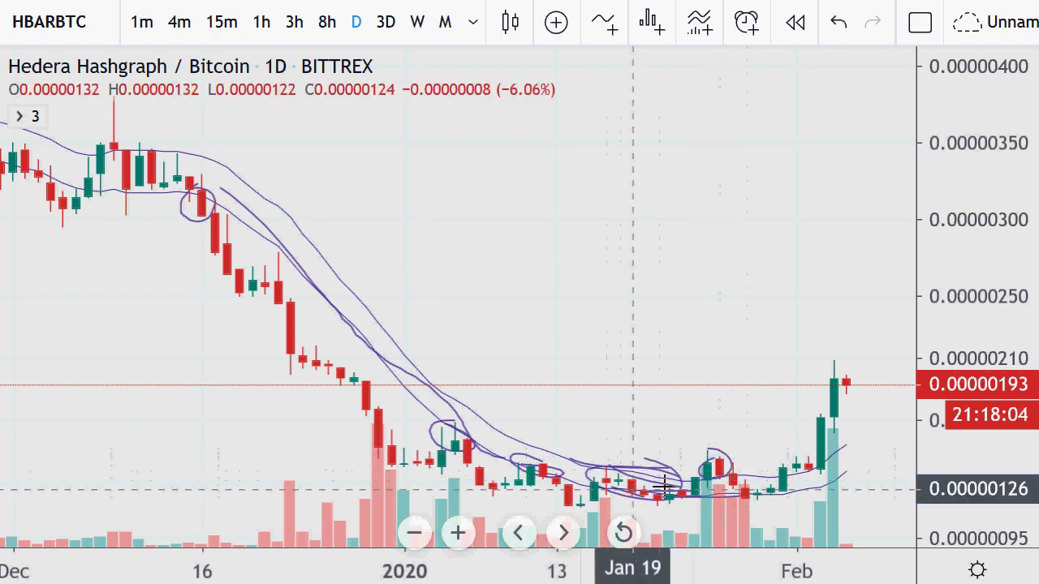
{"action": "left_click_drag", "start_coordinate": [637, 489], "coordinate": [797, 470]}
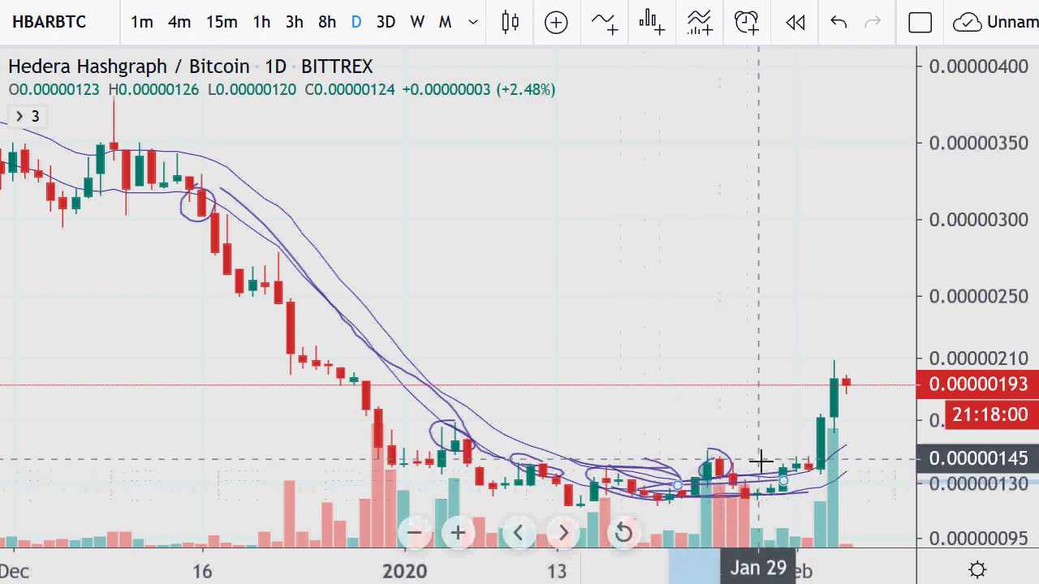
Step: Remove all drawings from the Hedera Hashgraph chart and inspect the early February rally up close and in context
{"action": "right_click", "coordinate": [482, 213]}
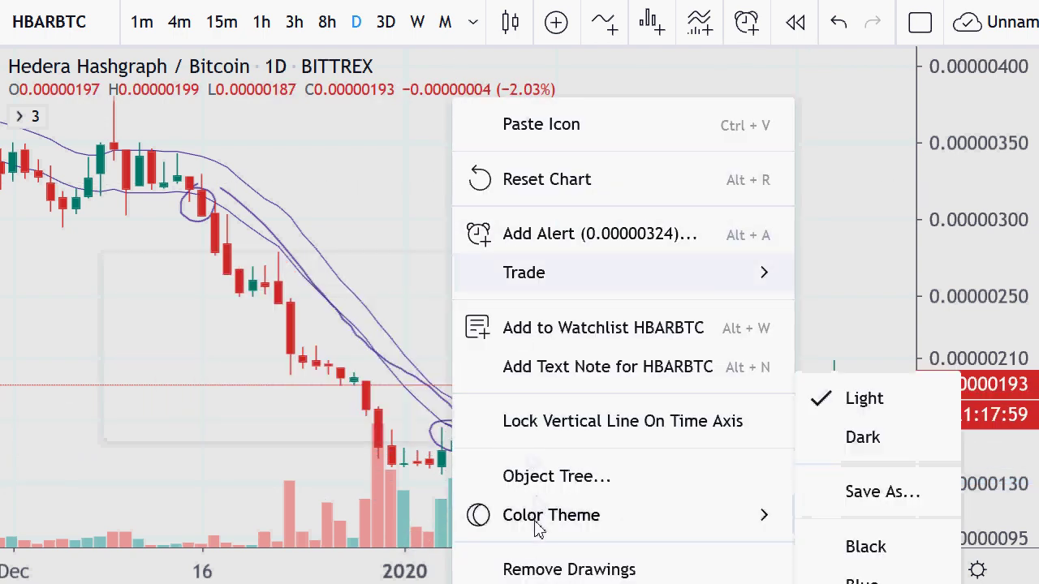
{"action": "left_click", "coordinate": [524, 563]}
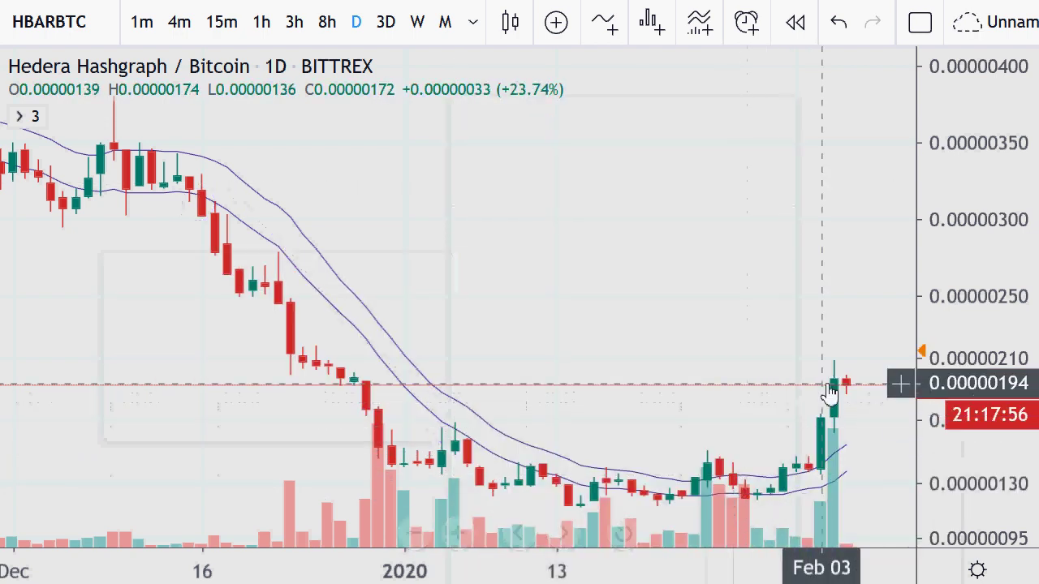
{"action": "scroll", "coordinate": [721, 311], "scroll_direction": "up", "scroll_amount": 3}
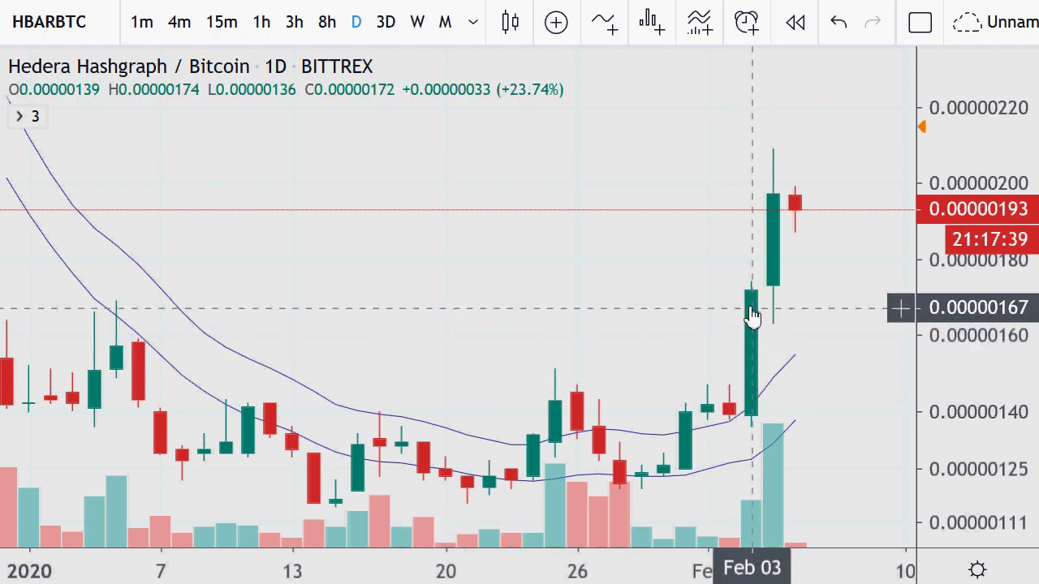
{"action": "scroll", "coordinate": [751, 366], "scroll_direction": "down", "scroll_amount": 5}
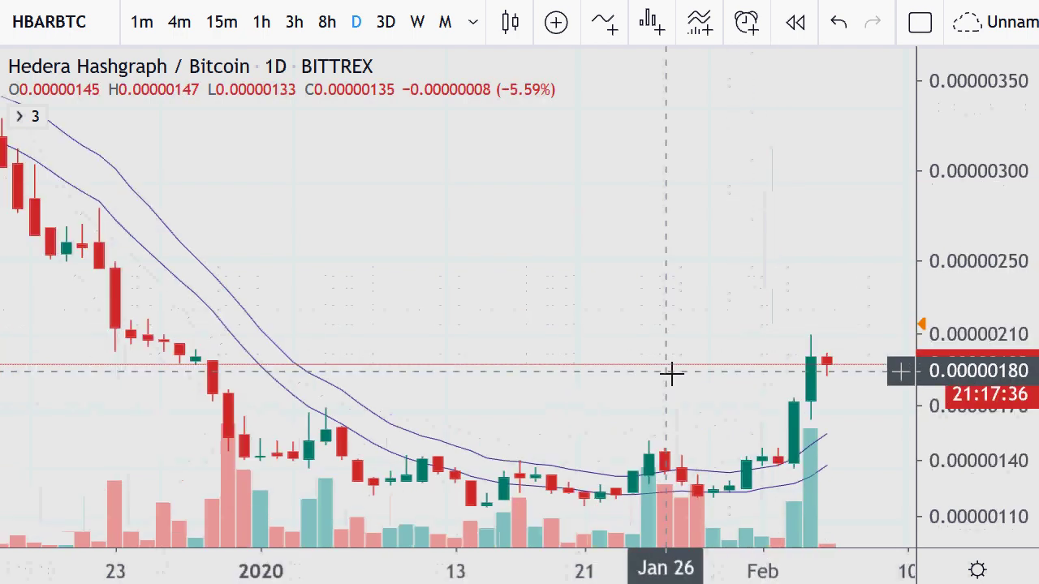